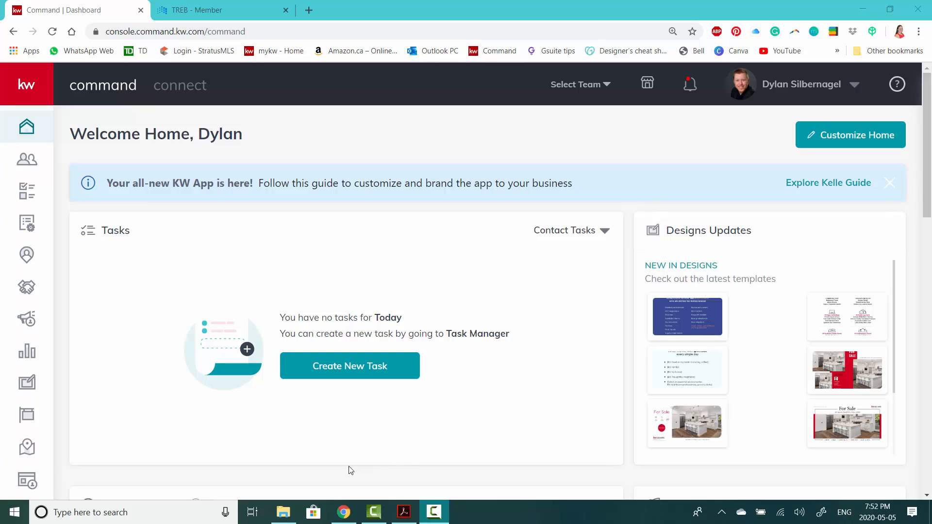
- Pick the Buyer Representation and Agency Documents file in the Paul and Tammy Docs folder, then return to Acrobat
{"action": "left_click", "coordinate": [283, 512]}
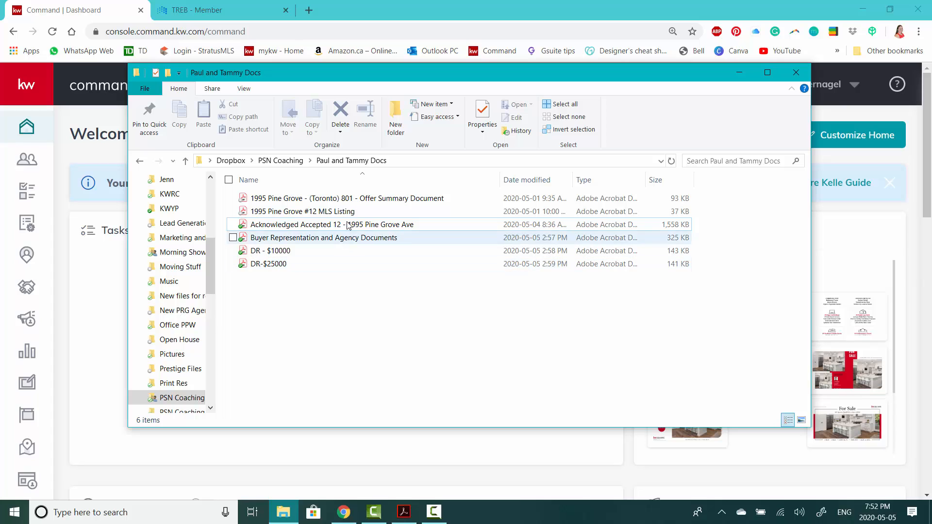
{"action": "left_click", "coordinate": [343, 242]}
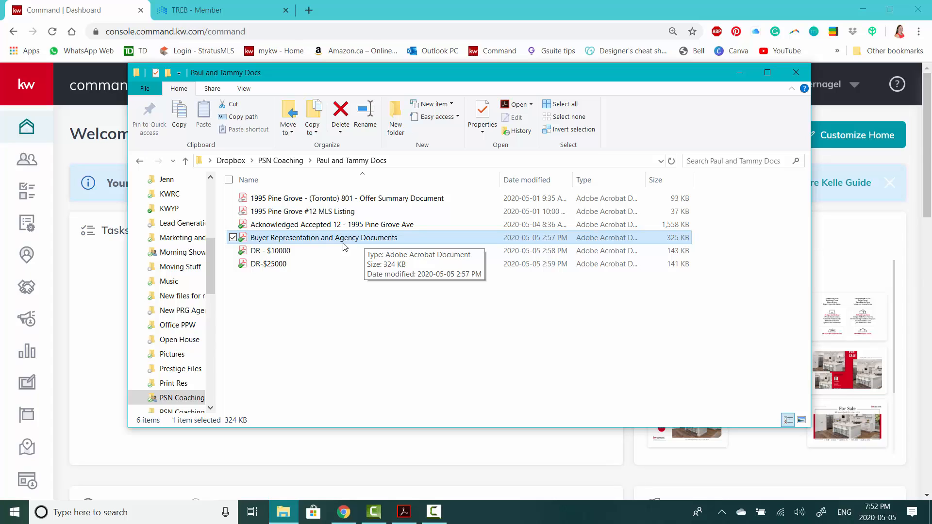
{"action": "left_click", "coordinate": [404, 512]}
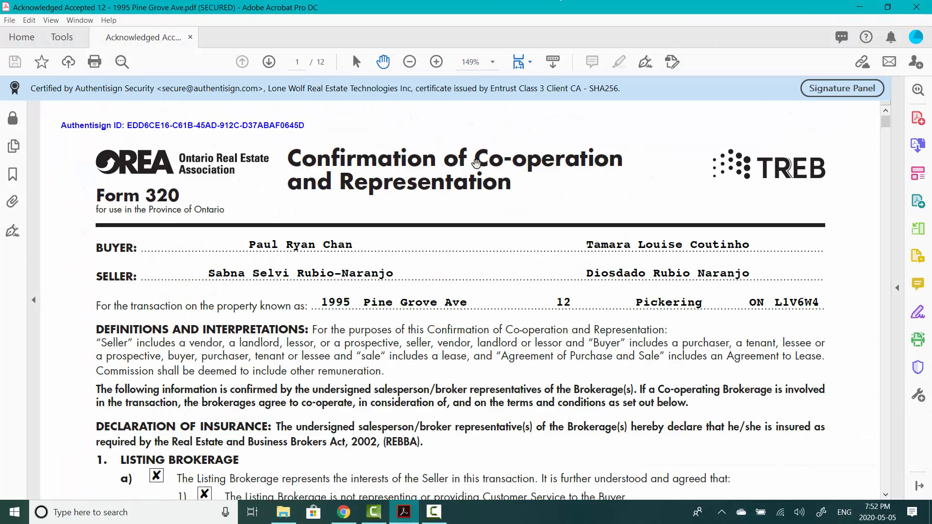
- Page through the Pine Grove Ave Form 320 agreement and scroll back to page 1
{"action": "scroll", "coordinate": [476, 162], "scroll_direction": "down", "scroll_amount": 3}
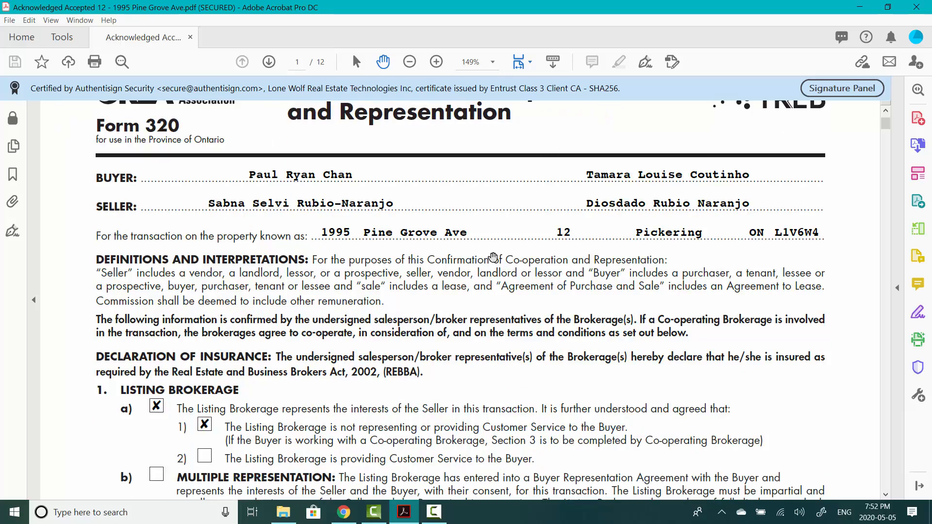
{"action": "scroll", "coordinate": [494, 257], "scroll_direction": "down", "scroll_amount": 3}
{"action": "mouse_move", "coordinate": [888, 129]}
{"action": "left_mouse_down"}
{"action": "mouse_move", "coordinate": [878, 198]}
{"action": "mouse_move", "coordinate": [893, 407]}
{"action": "mouse_move", "coordinate": [900, 312]}
{"action": "mouse_move", "coordinate": [881, 211]}
{"action": "mouse_move", "coordinate": [884, 117]}
{"action": "left_mouse_up"}
{"action": "scroll", "coordinate": [607, 246], "scroll_direction": "up", "scroll_amount": 9}
{"action": "scroll", "coordinate": [614, 242], "scroll_direction": "up", "scroll_amount": 1}
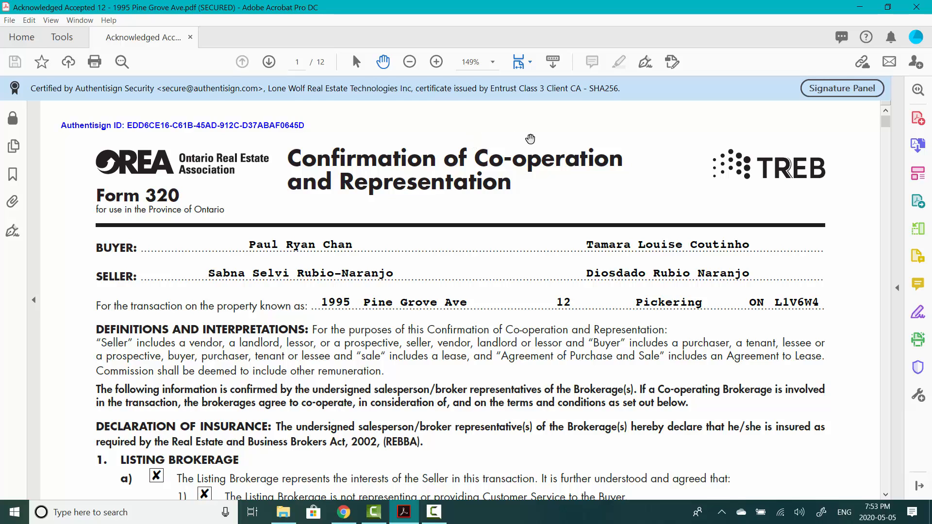
- Print pages 1 to 2 to the Adobe PDF printer instead of the Canon printer, checking both preview pages
{"action": "left_click", "coordinate": [15, 22]}
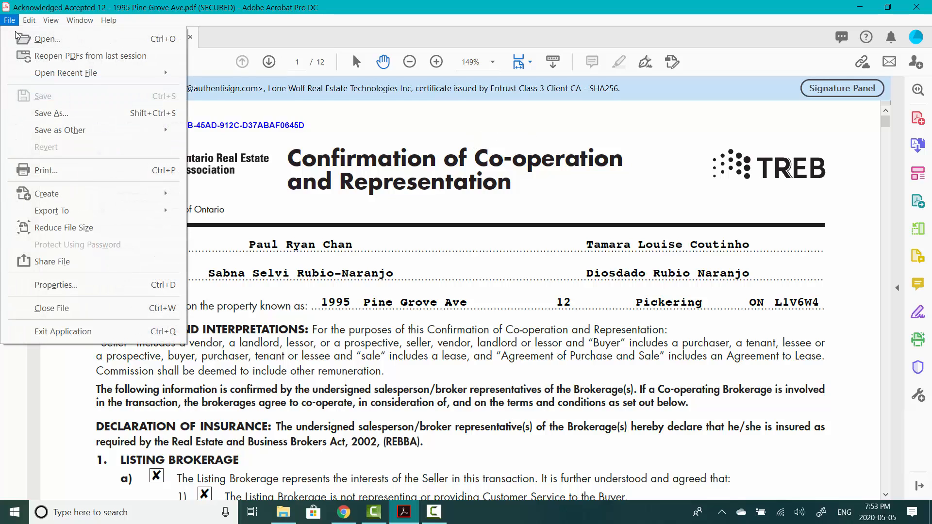
{"action": "left_click", "coordinate": [59, 118]}
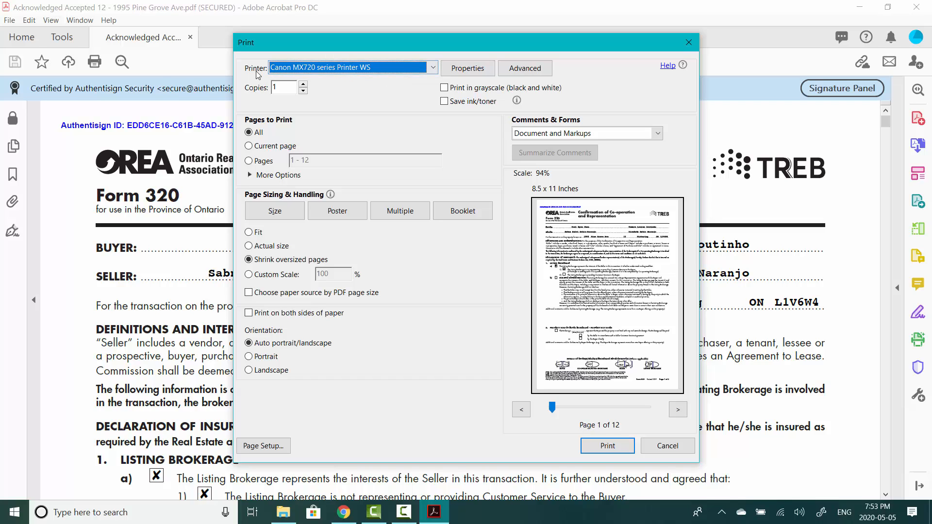
{"action": "left_click", "coordinate": [315, 70]}
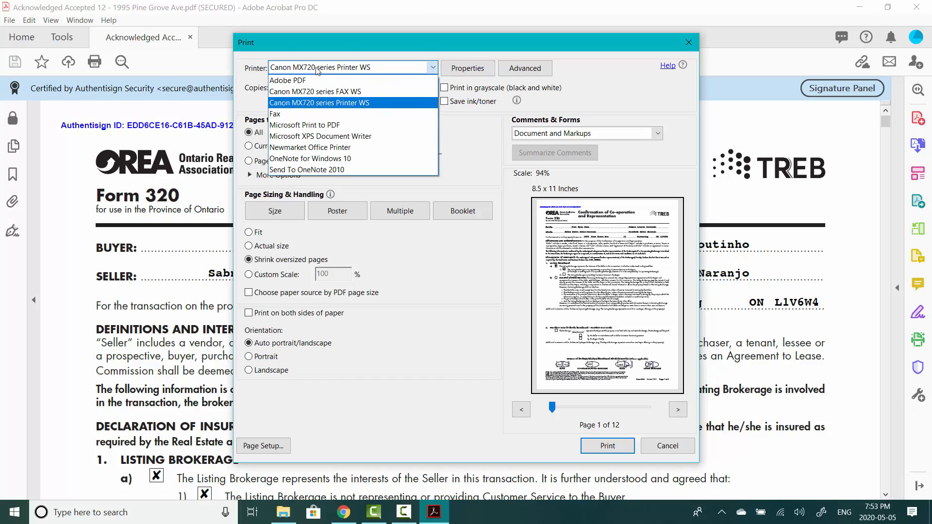
{"action": "left_click", "coordinate": [290, 81]}
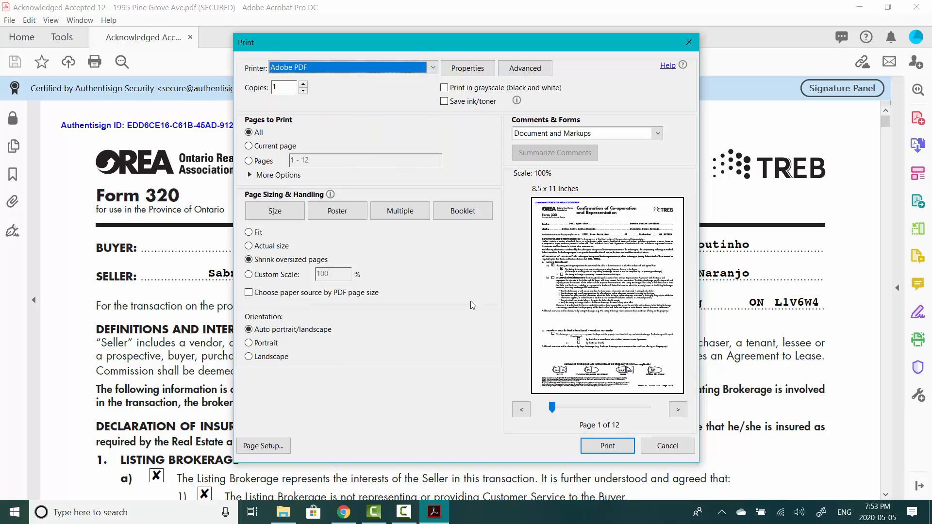
{"action": "left_click", "coordinate": [249, 160]}
{"action": "left_click_drag", "start_coordinate": [315, 160], "coordinate": [302, 160]}
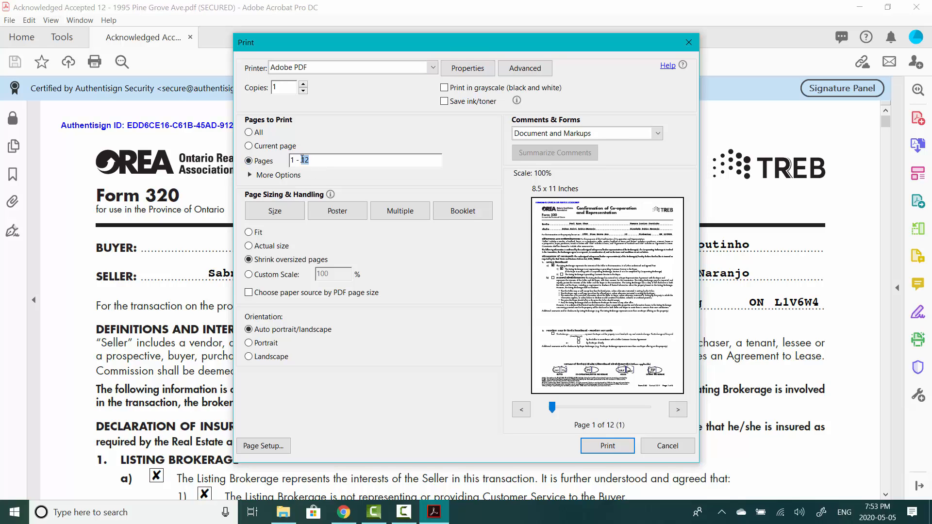
{"action": "type", "text": "2"}
{"action": "left_click", "coordinate": [680, 411]}
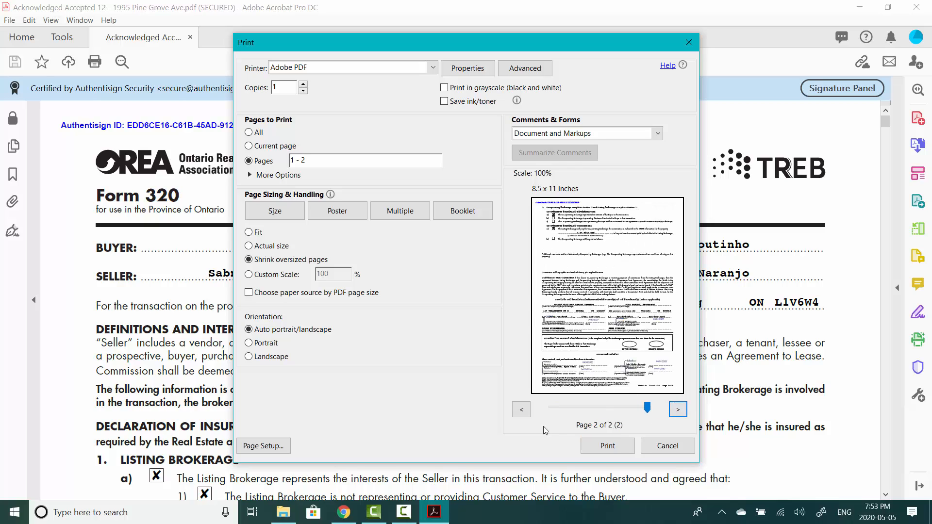
{"action": "left_click", "coordinate": [520, 411]}
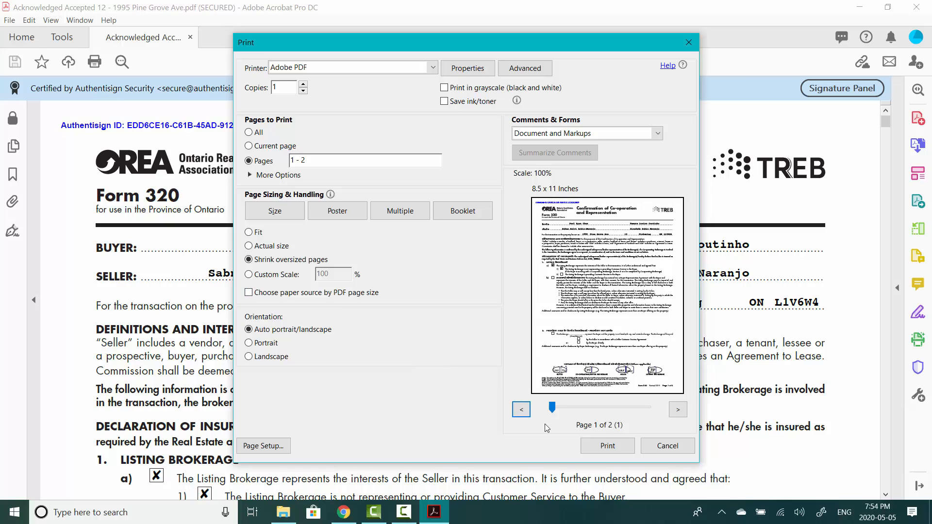
{"action": "left_click", "coordinate": [608, 447]}
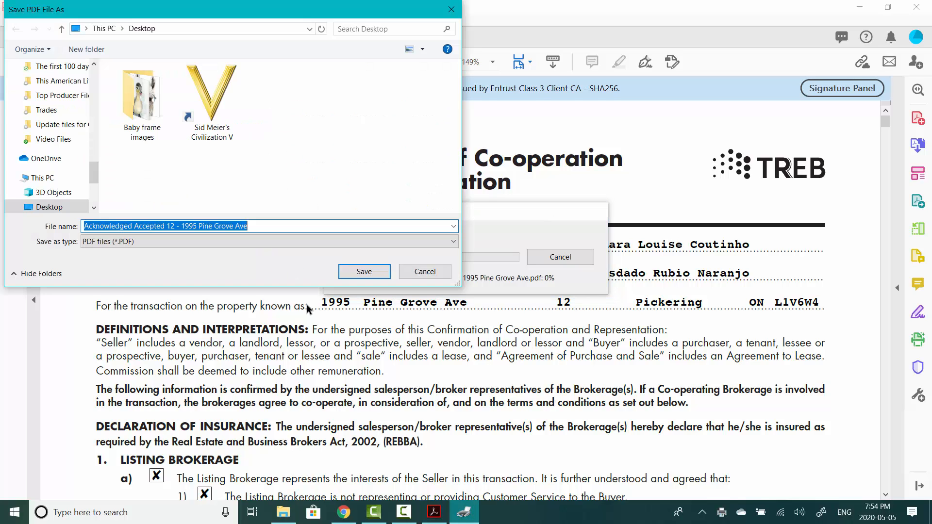
{"action": "left_click", "coordinate": [87, 49]}
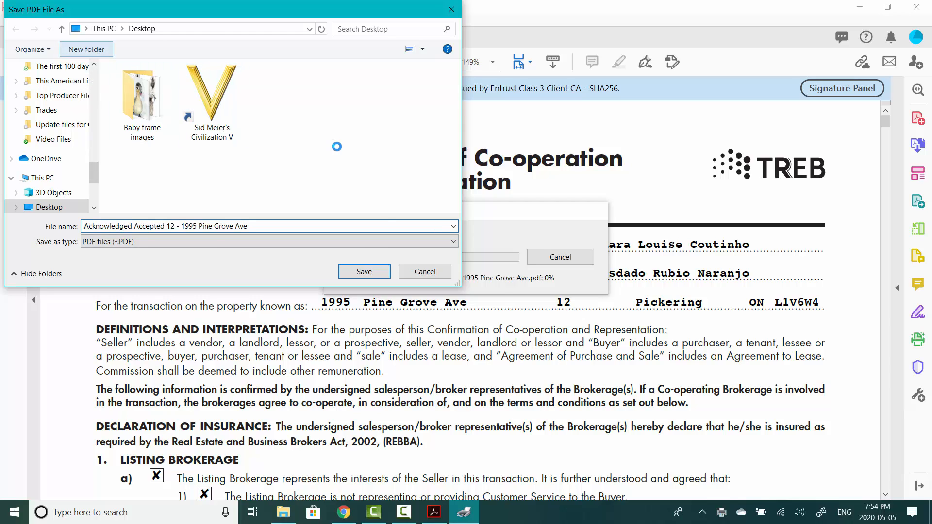
{"action": "type", "text": "D"}
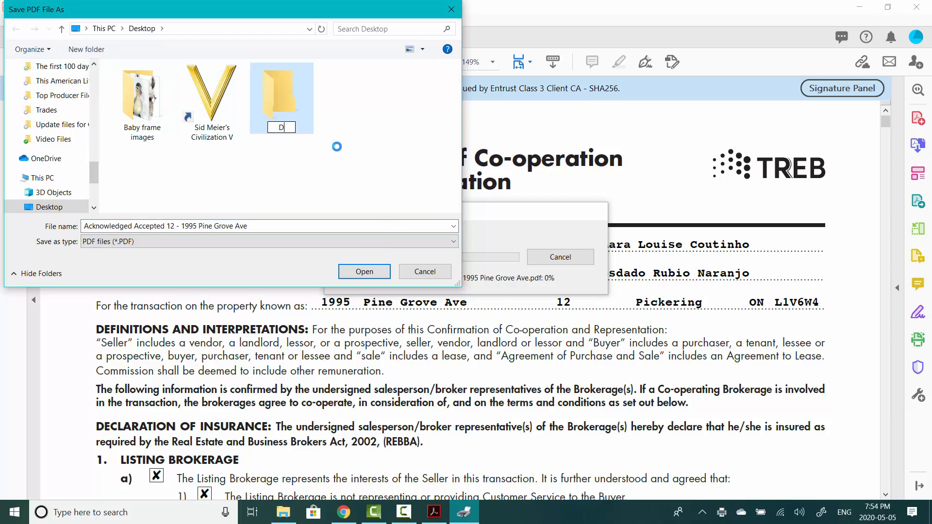
{"action": "type", "text": "eal Doc"}
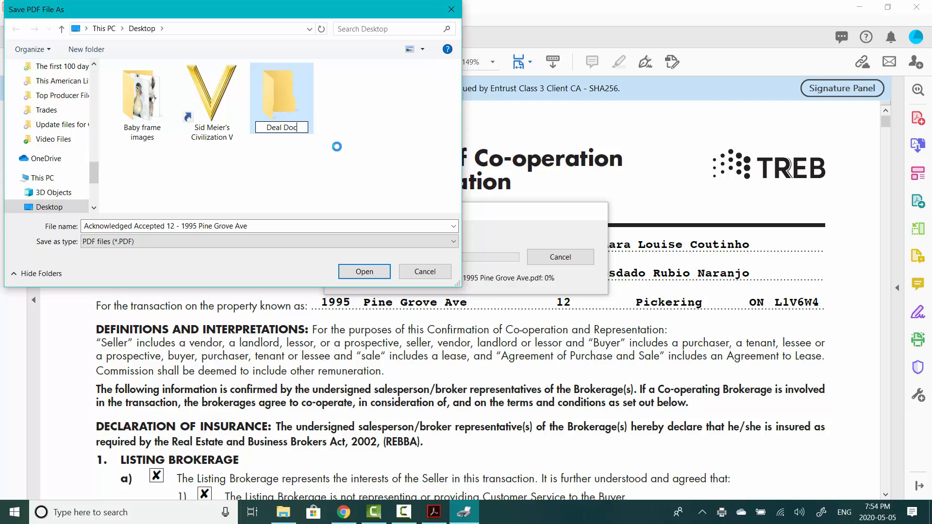
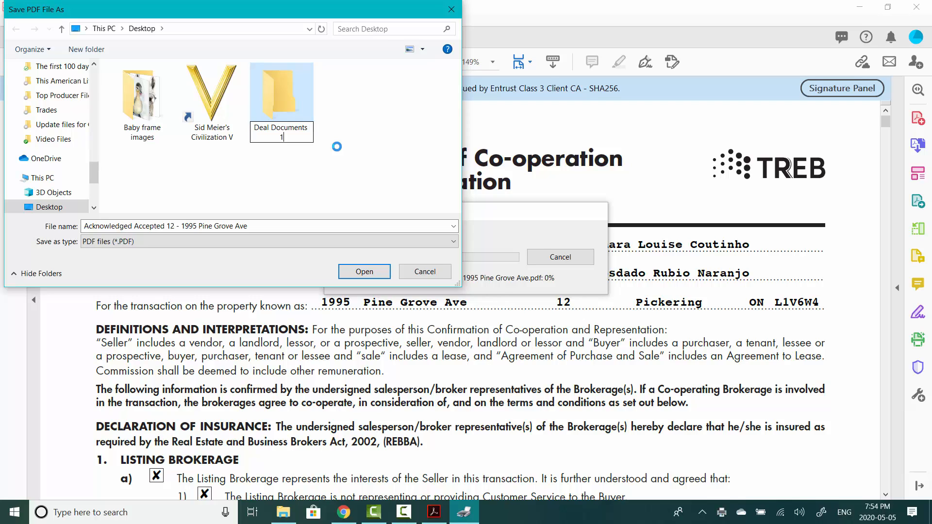
{"action": "left_click", "coordinate": [107, 226]}
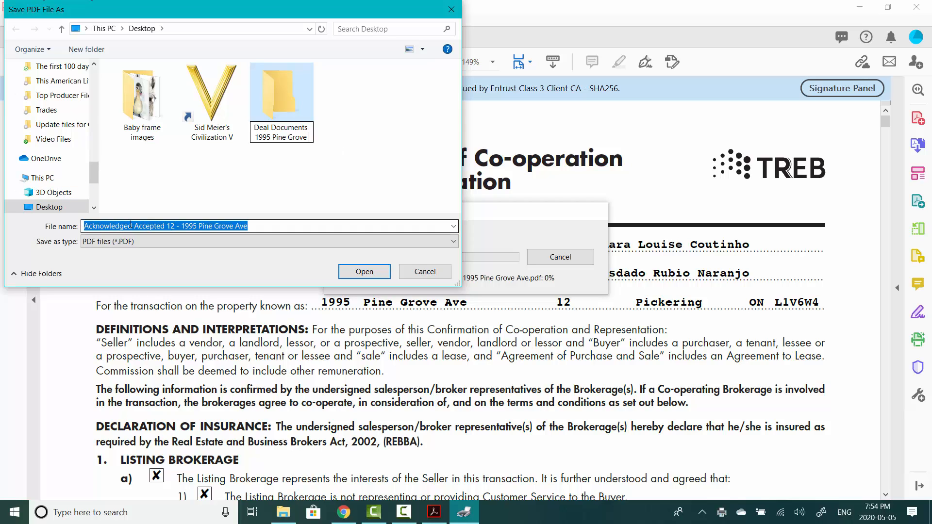
{"action": "key", "text": "BackSpace"}
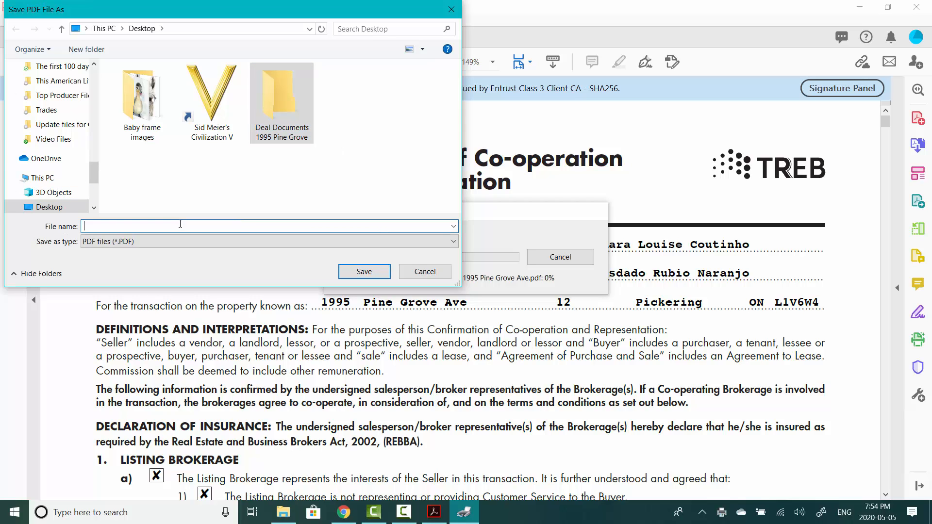
{"action": "type", "text": "Confirmation of Confirmation"}
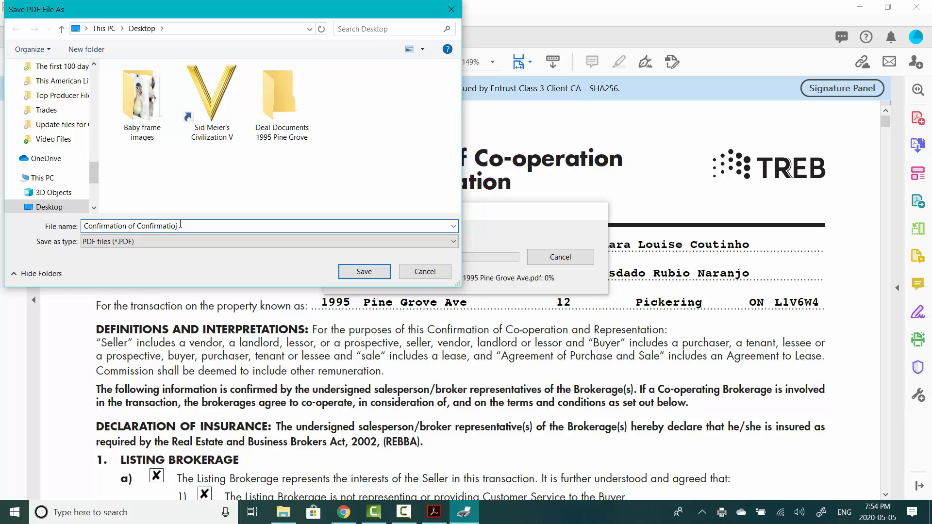
{"action": "double_click", "coordinate": [280, 102]}
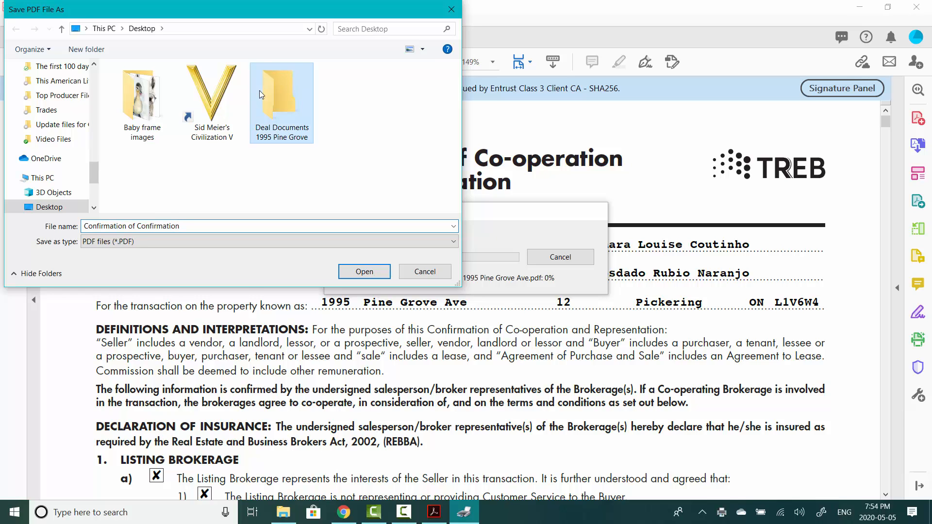
- Save the PDF, read the Distiller log reporting no PDF from the encrypted file, and close it
{"action": "left_click", "coordinate": [354, 272]}
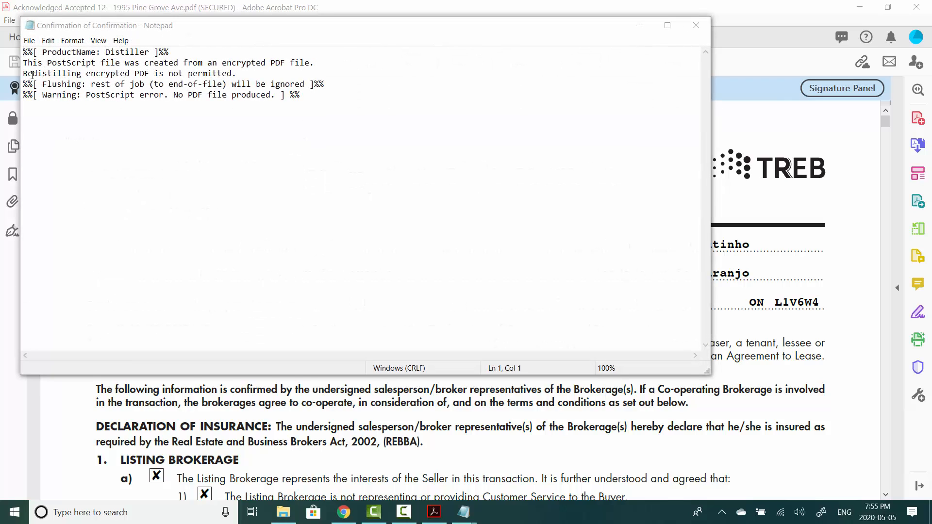
{"action": "left_click_drag", "start_coordinate": [29, 74], "coordinate": [17, 56]}
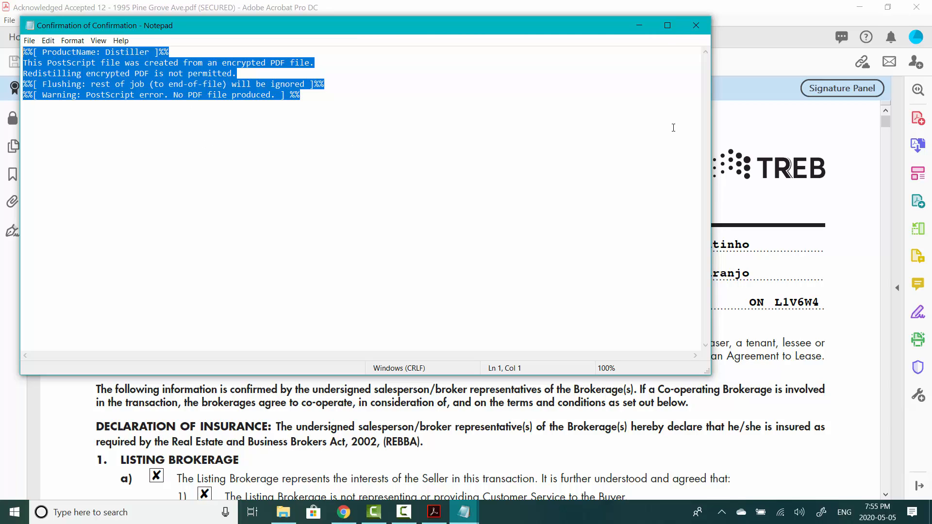
{"action": "left_click", "coordinate": [698, 27]}
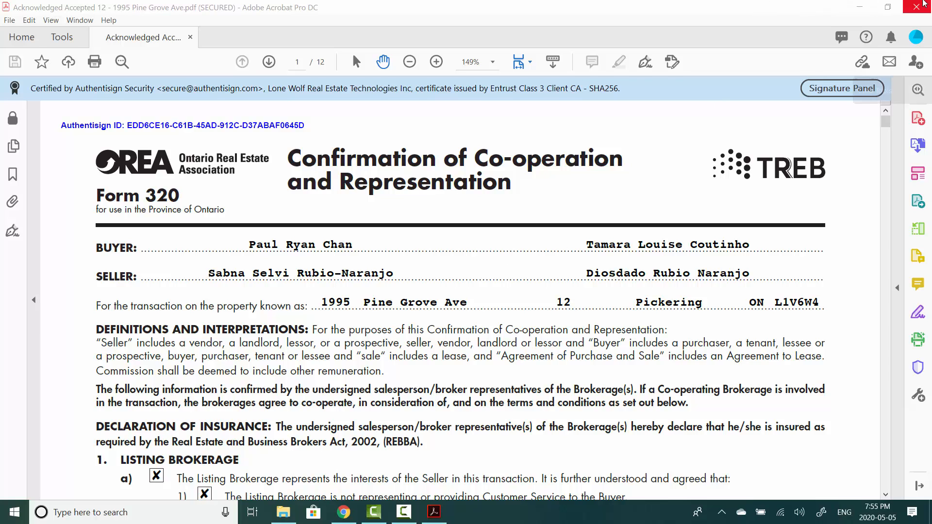
{"action": "left_click", "coordinate": [860, 7]}
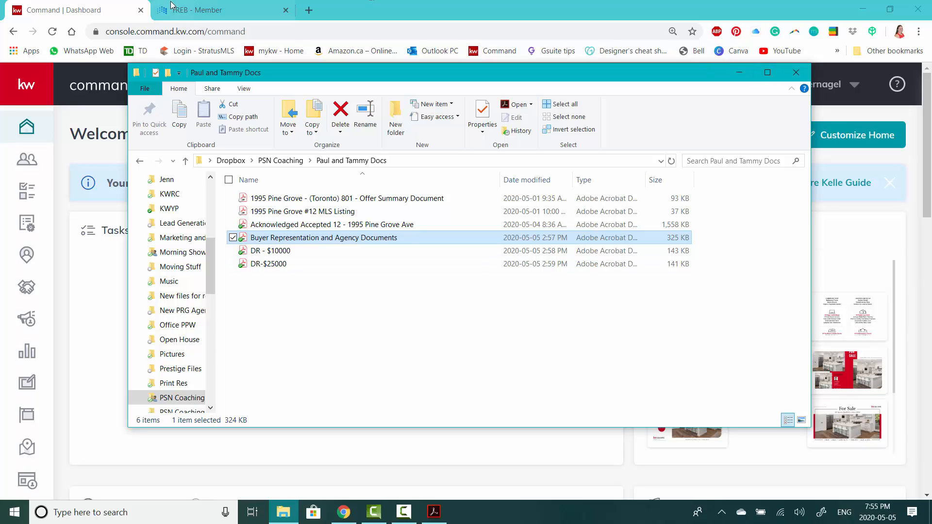
- Load ilovepdf.com in a new Chrome tab
{"action": "left_click", "coordinate": [309, 10]}
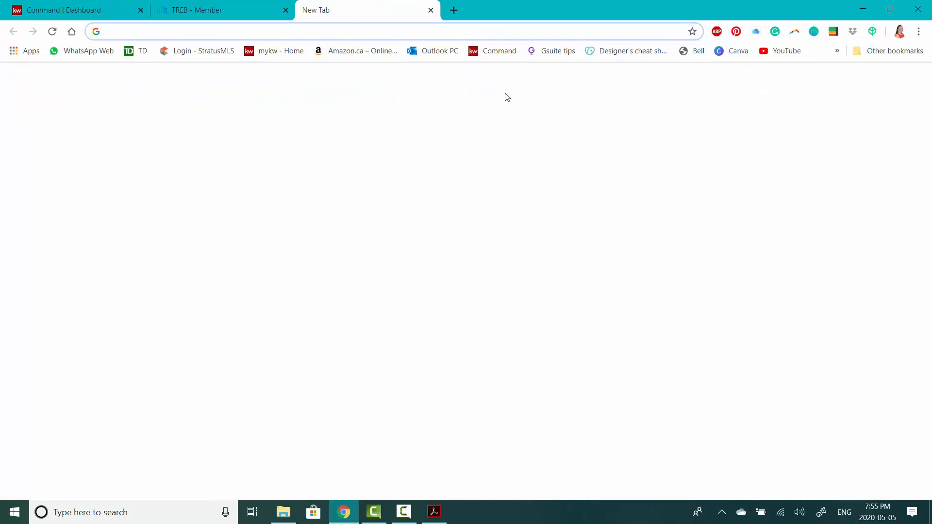
{"action": "type", "text": "ilovepd"}
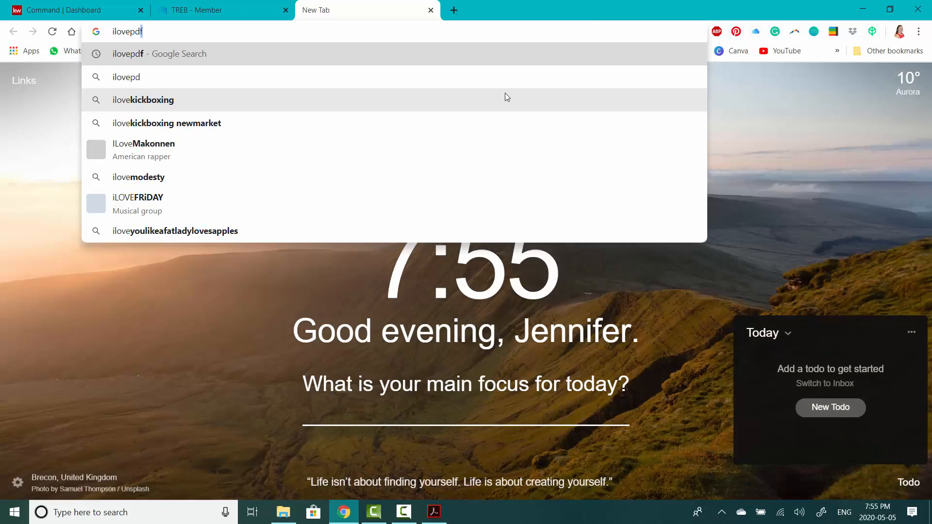
{"action": "type", "text": "f"}
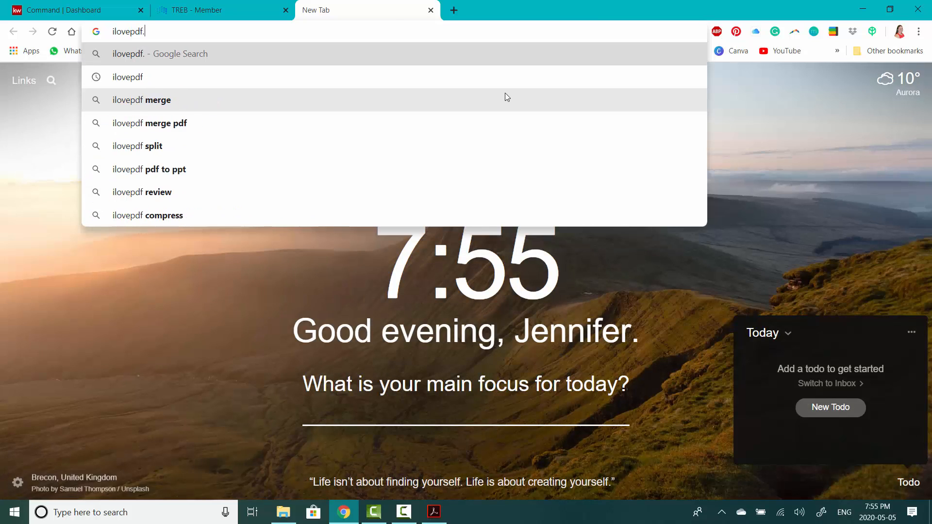
{"action": "type", "text": ".com"}
{"action": "key", "text": "Return"}
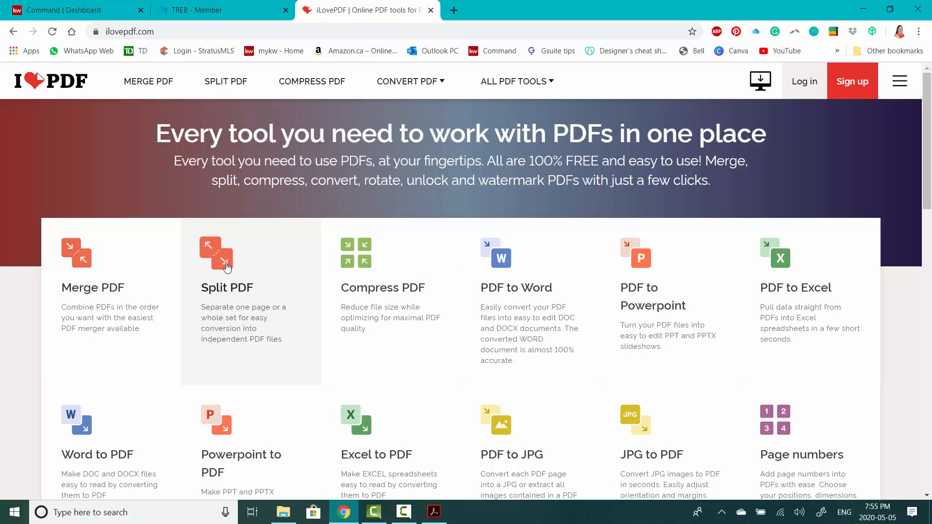
- Upload Buyer Representation and Agency Documents from Paul and Tammy Docs into the Split PDF tool
{"action": "left_click", "coordinate": [226, 267]}
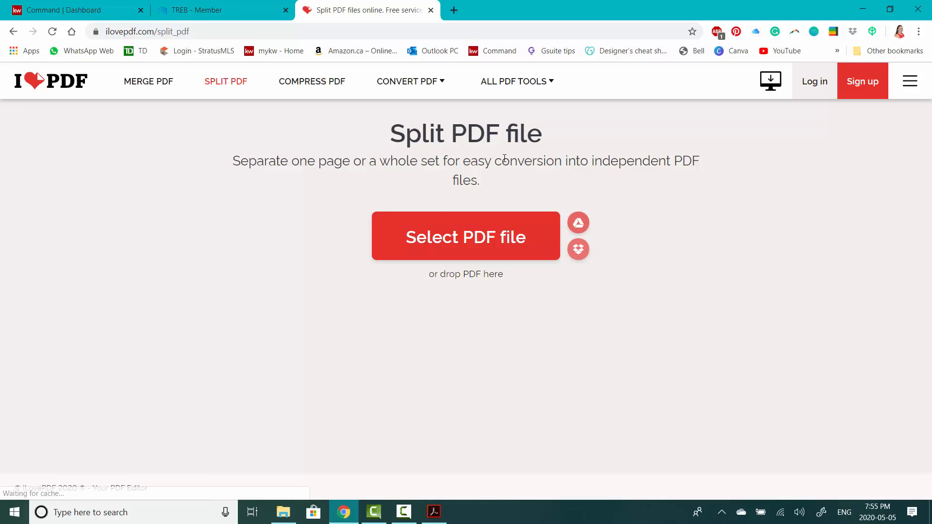
{"action": "left_click", "coordinate": [491, 243]}
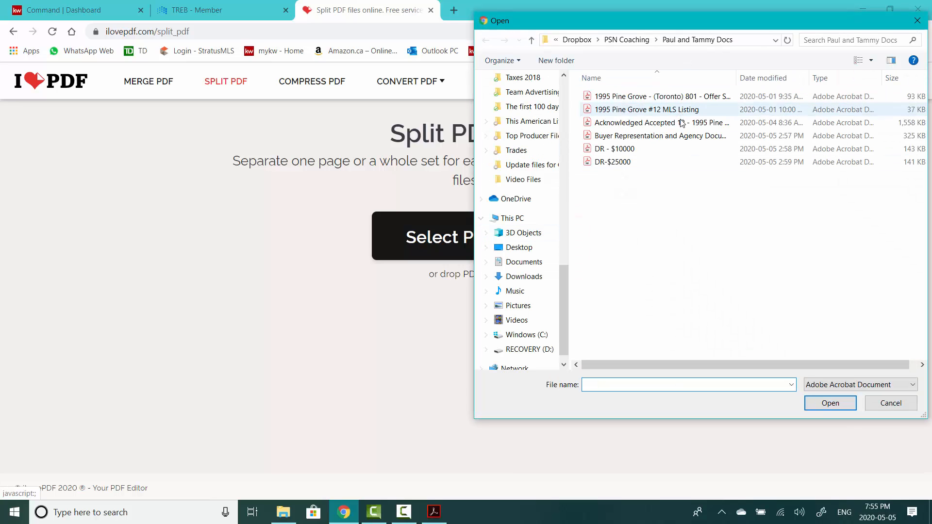
{"action": "left_click", "coordinate": [652, 136]}
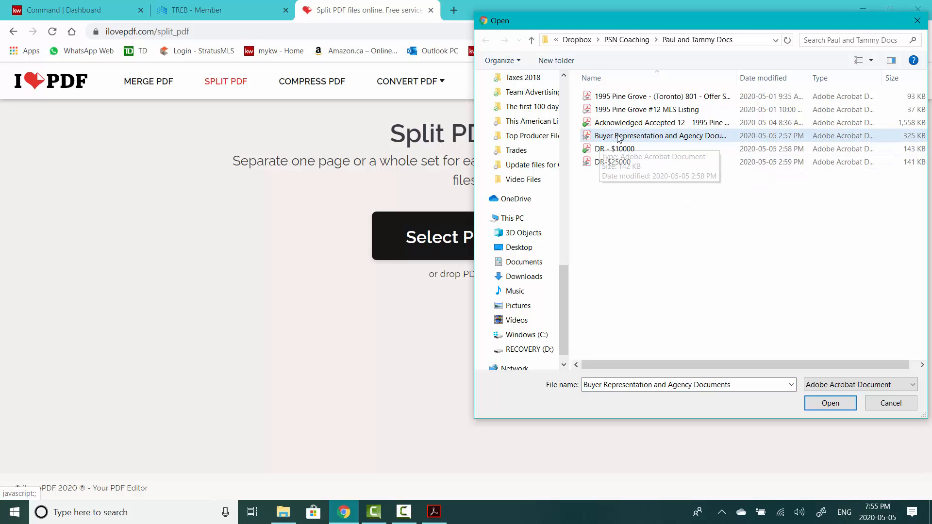
{"action": "left_click", "coordinate": [824, 402]}
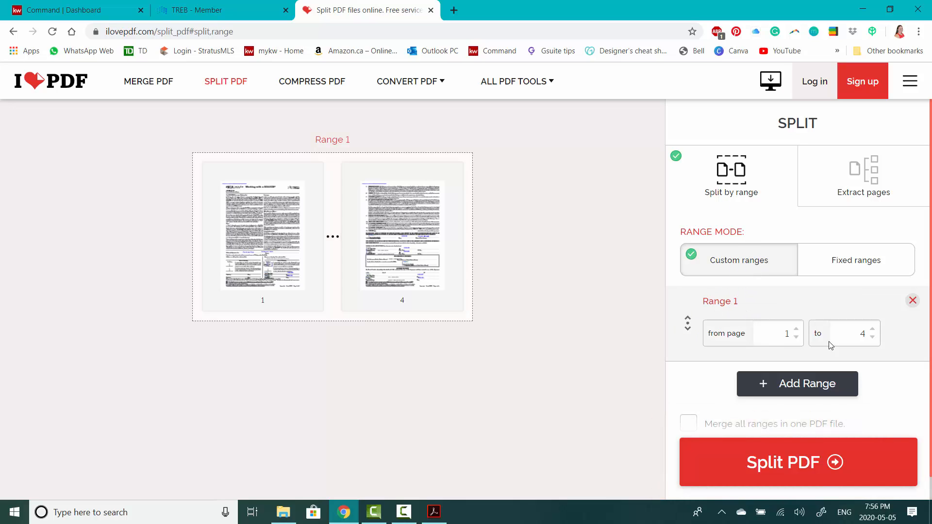
- Split the PDF into ranges 1–2 and 3–4 and download ilovepdf_split-range.zip
{"action": "double_click", "coordinate": [863, 335]}
{"action": "type", "text": "2"}
{"action": "left_click", "coordinate": [840, 389]}
{"action": "double_click", "coordinate": [786, 308]}
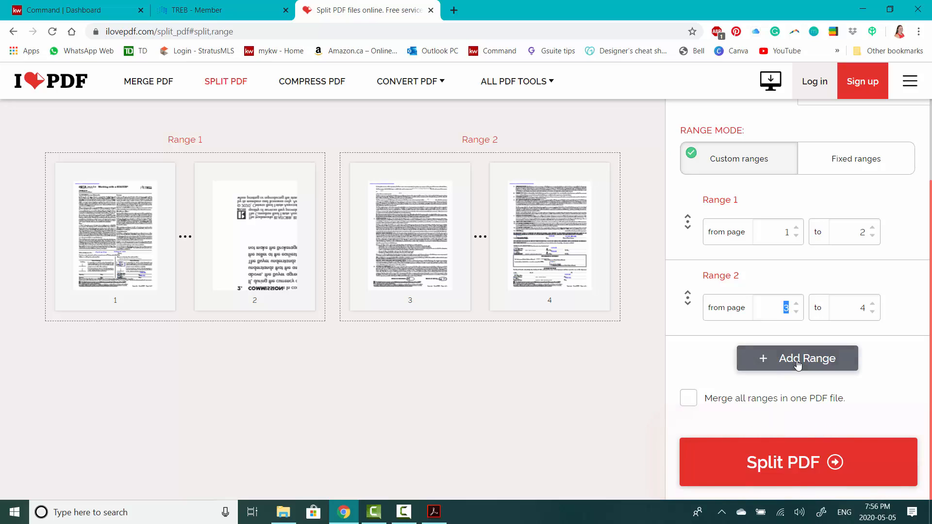
{"action": "left_click", "coordinate": [796, 473]}
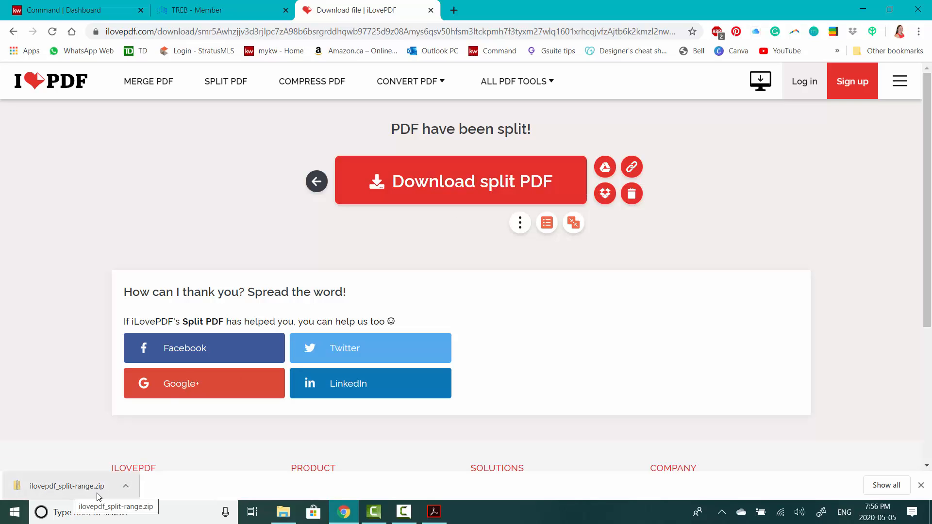
- Open ilovepdf_split-range.zip and launch Buyer Representation and Agency Documents-1-2.pdf
{"action": "left_click", "coordinate": [81, 492]}
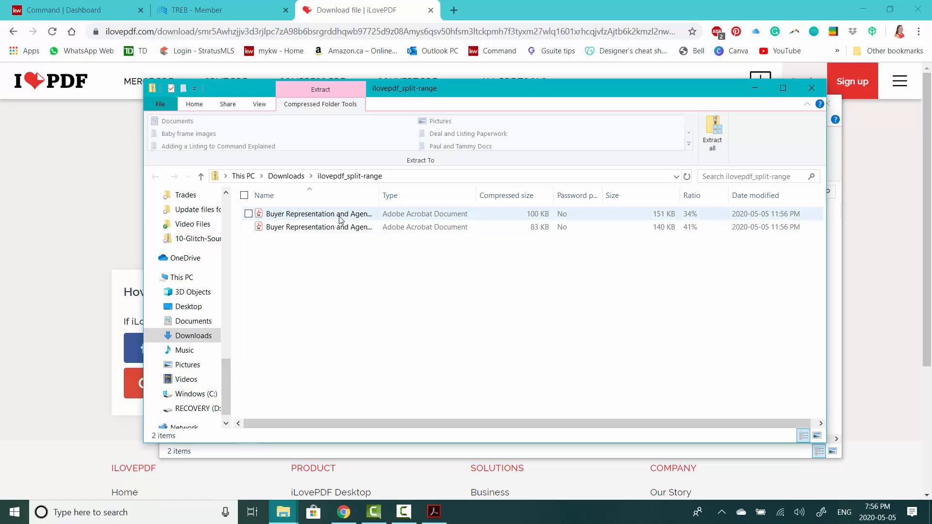
{"action": "double_click", "coordinate": [340, 218]}
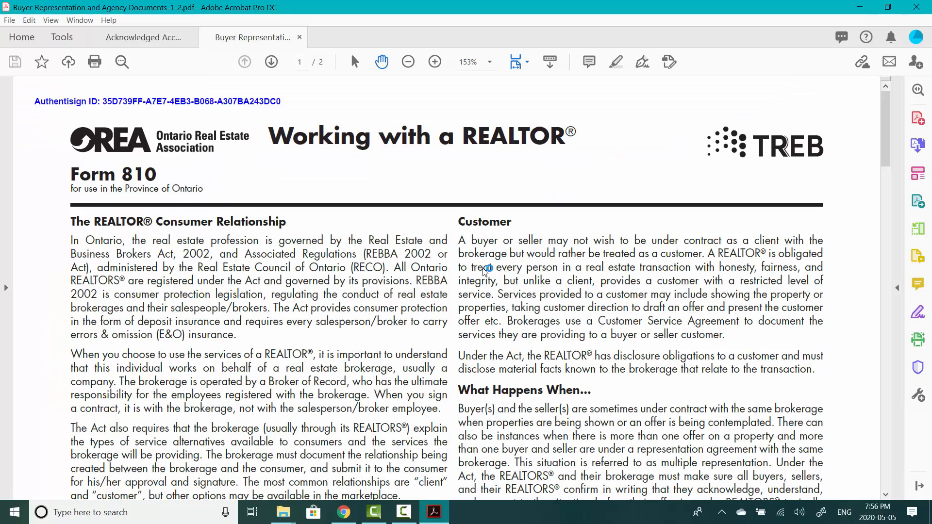
- Scroll through the two-page split PDF and begin saving it with File > Save As
{"action": "scroll", "coordinate": [472, 292], "scroll_direction": "down", "scroll_amount": 3}
{"action": "scroll", "coordinate": [471, 294], "scroll_direction": "down", "scroll_amount": 15}
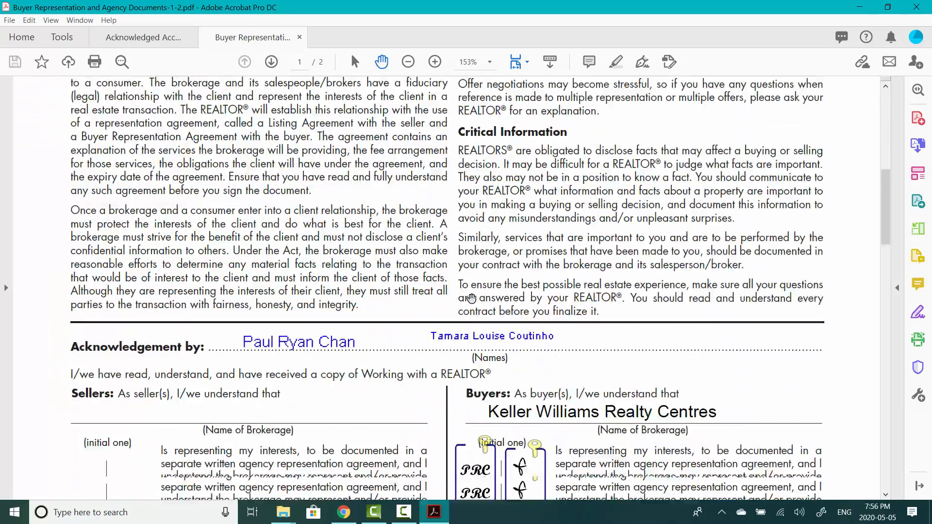
{"action": "scroll", "coordinate": [472, 298], "scroll_direction": "up", "scroll_amount": 8}
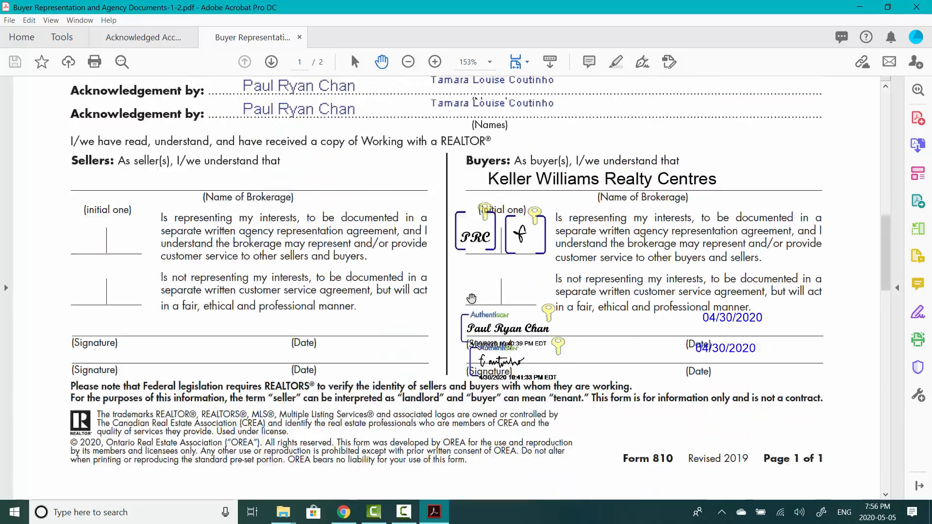
{"action": "scroll", "coordinate": [118, 88], "scroll_direction": "up", "scroll_amount": 2}
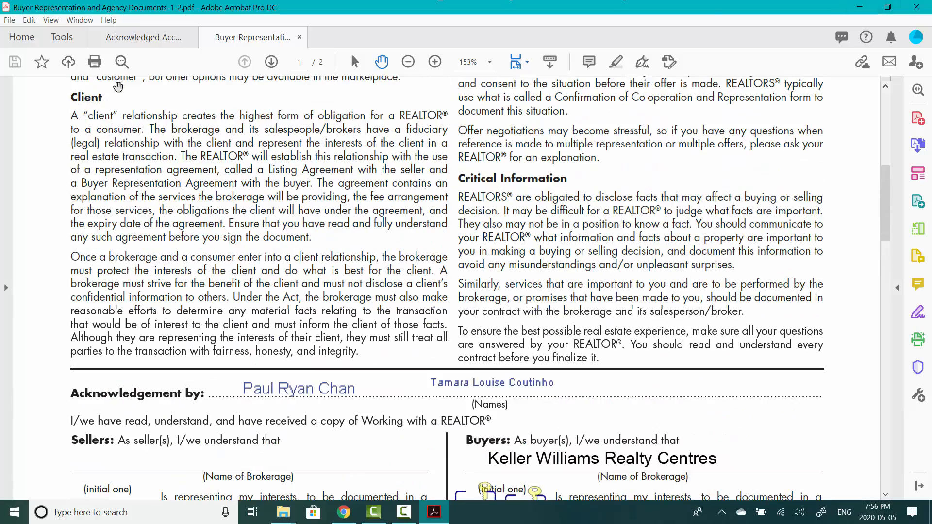
{"action": "left_click", "coordinate": [10, 20]}
{"action": "left_click", "coordinate": [37, 113]}
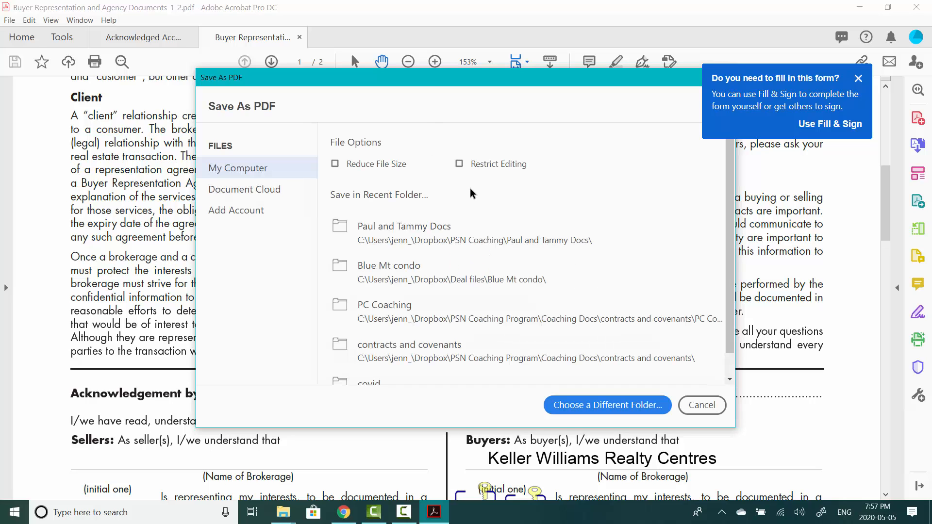
- Save the pages 1–2 file as 'Working With a Realtor' in Paul and Tammy Docs, then minimize Acrobat
{"action": "left_click", "coordinate": [428, 241]}
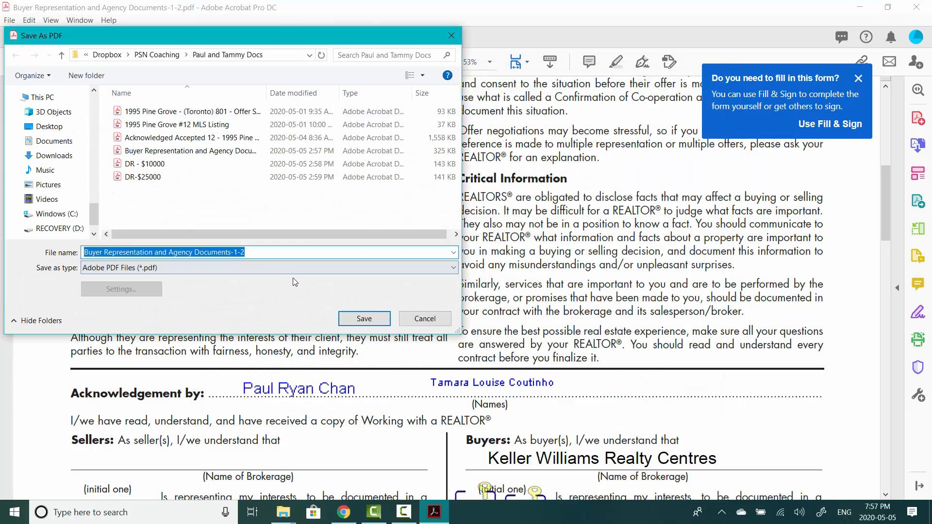
{"action": "type", "text": "Workin"}
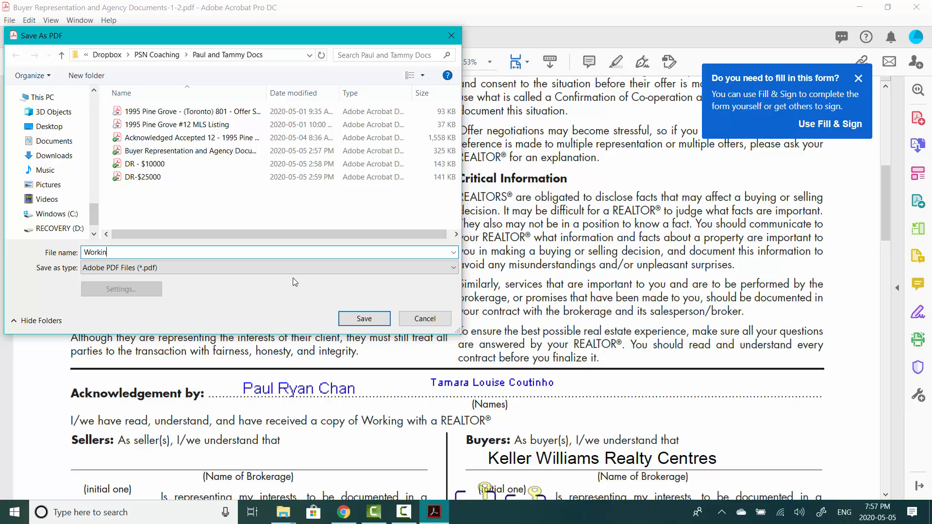
{"action": "type", "text": "g With a Realtor"}
{"action": "left_click", "coordinate": [375, 312]}
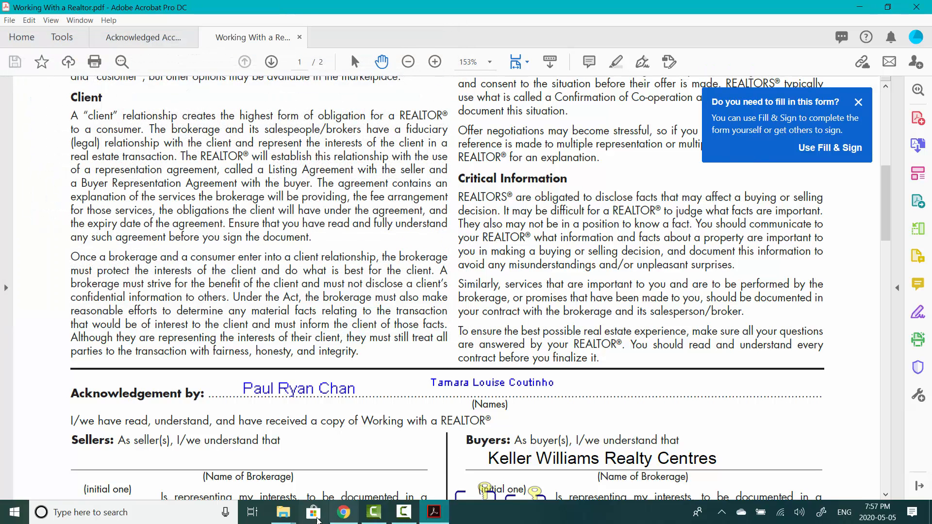
{"action": "left_click", "coordinate": [860, 6]}
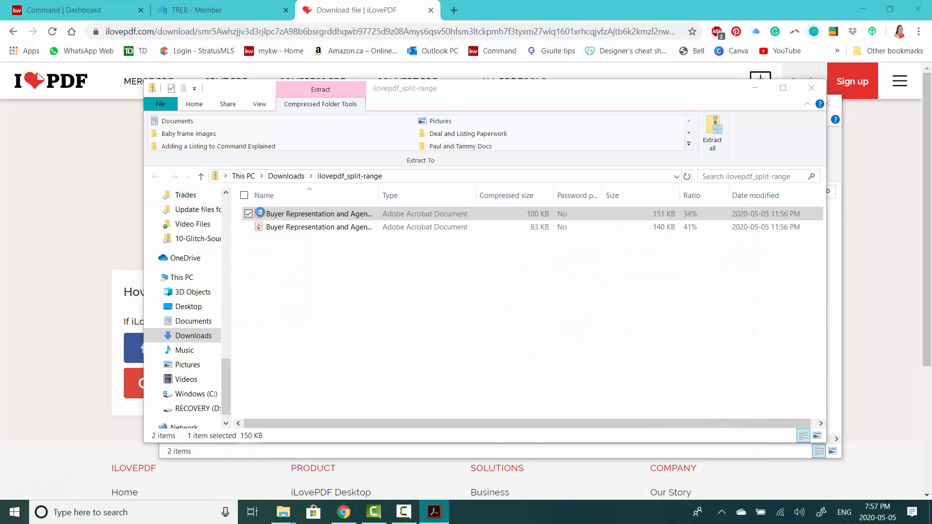
- Open the second split PDF, save it as 'Buyer Rep agreement' in Paul and Tammy Docs, and close it
{"action": "left_click", "coordinate": [316, 229]}
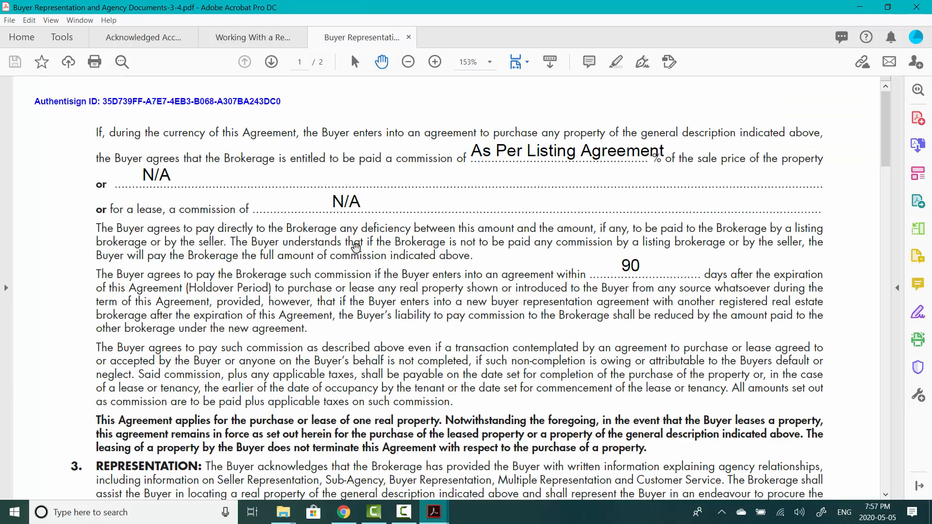
{"action": "left_click", "coordinate": [9, 20]}
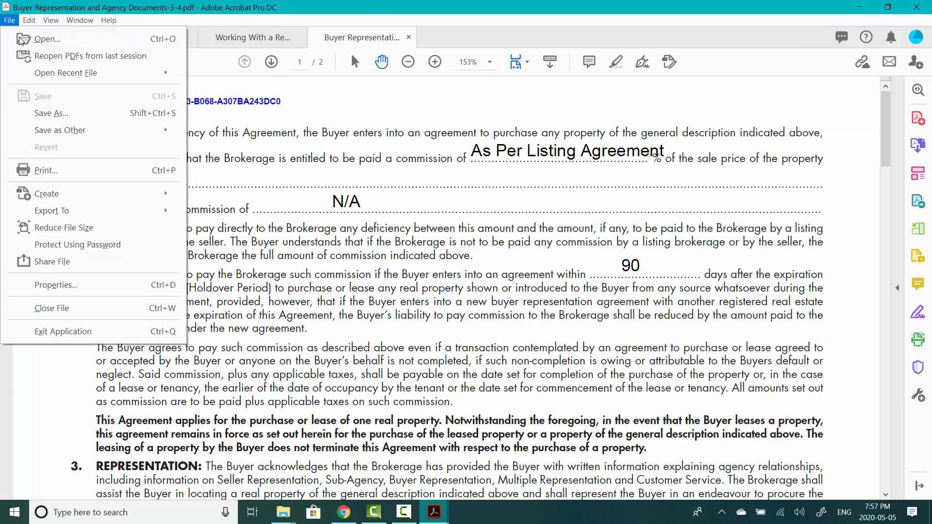
{"action": "left_click", "coordinate": [49, 113]}
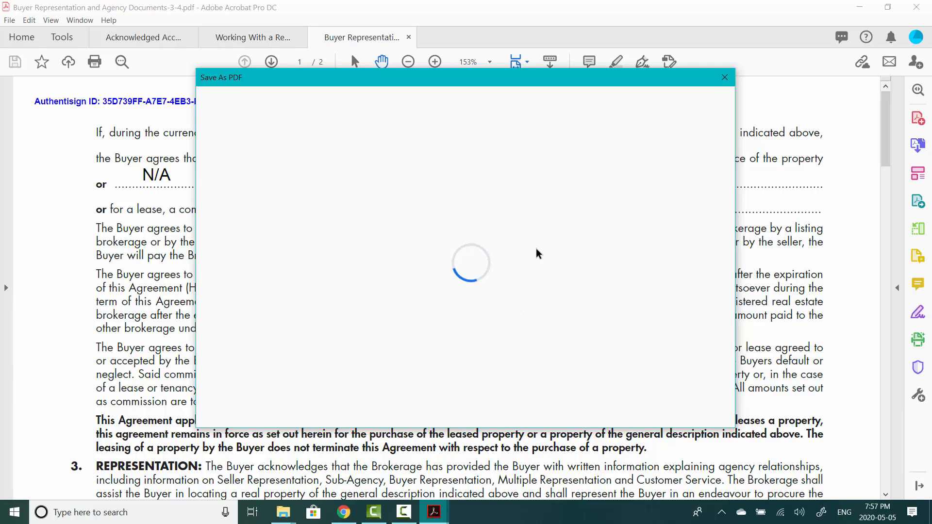
{"action": "left_click", "coordinate": [435, 238]}
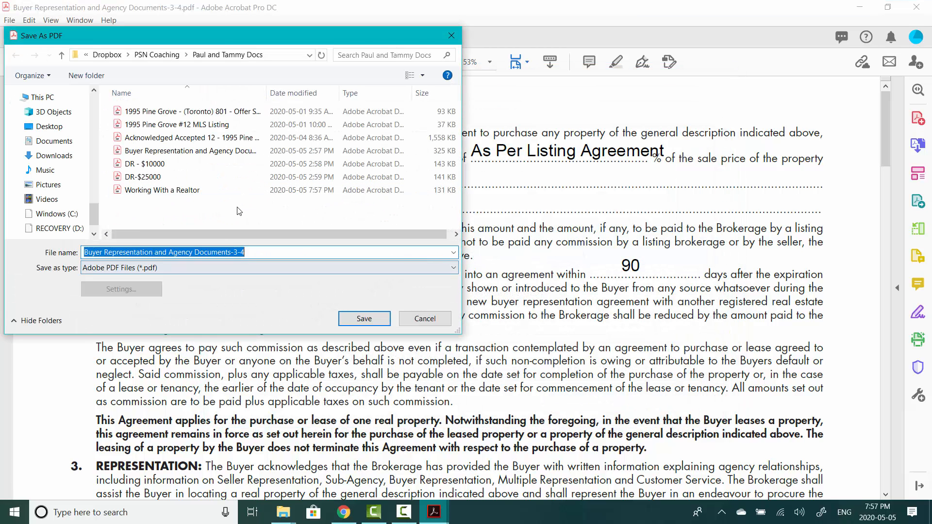
{"action": "type", "text": "Buyer"}
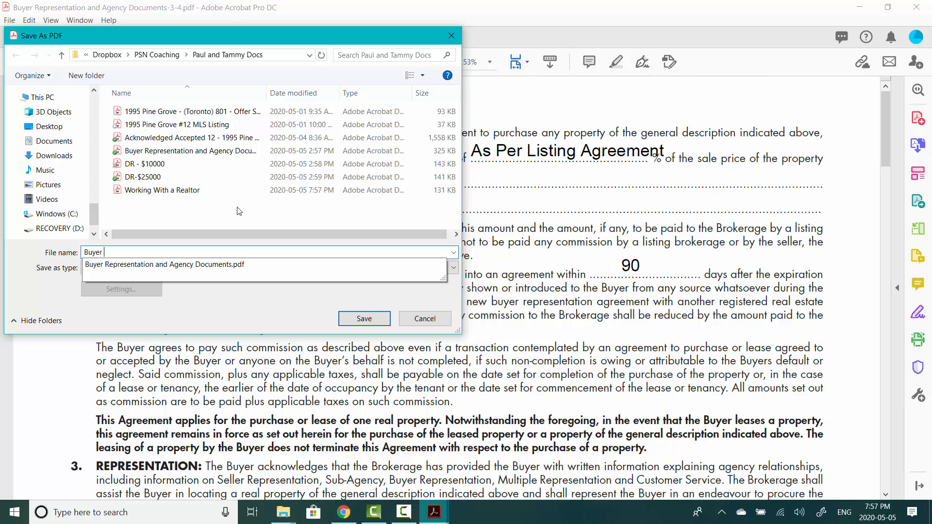
{"action": "type", "text": " Rep agreement"}
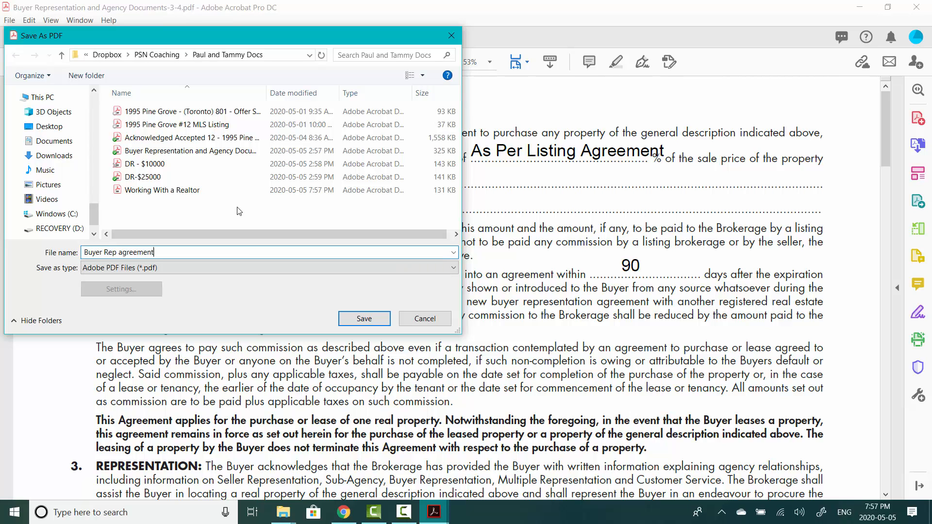
{"action": "left_click", "coordinate": [380, 325]}
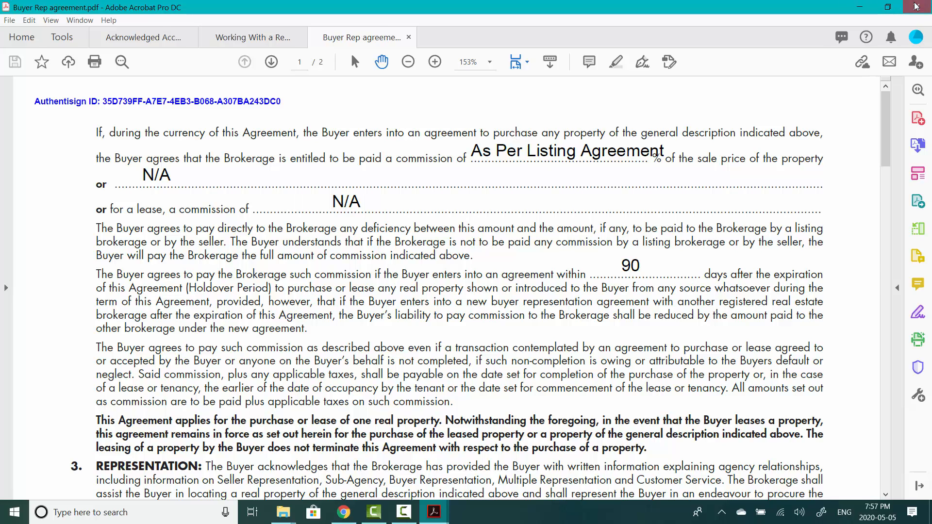
{"action": "left_click", "coordinate": [916, 6]}
- Quit Acrobat, closing all documents, then close both ilovepdf_split-range Explorer windows
{"action": "left_click", "coordinate": [476, 278]}
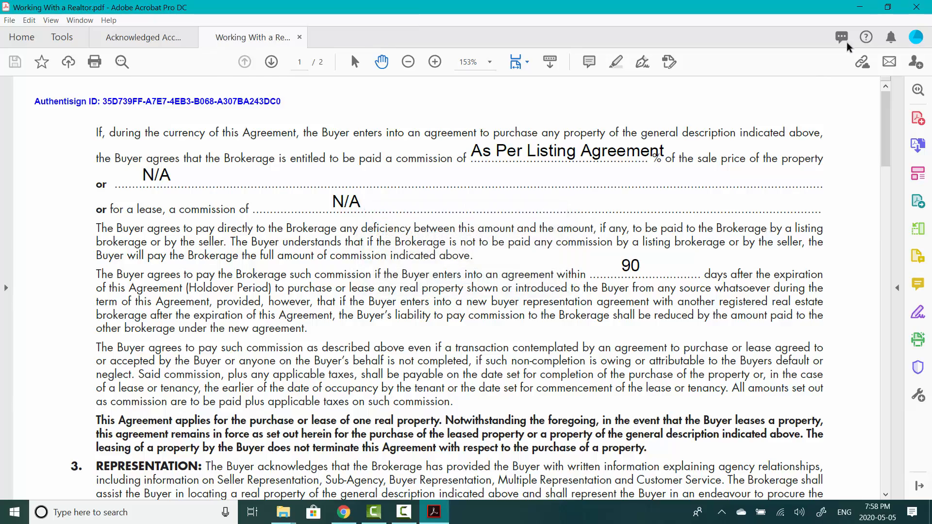
{"action": "scroll", "coordinate": [522, 233], "scroll_direction": "down", "scroll_amount": 1}
{"action": "scroll", "coordinate": [522, 233], "scroll_direction": "up", "scroll_amount": 3}
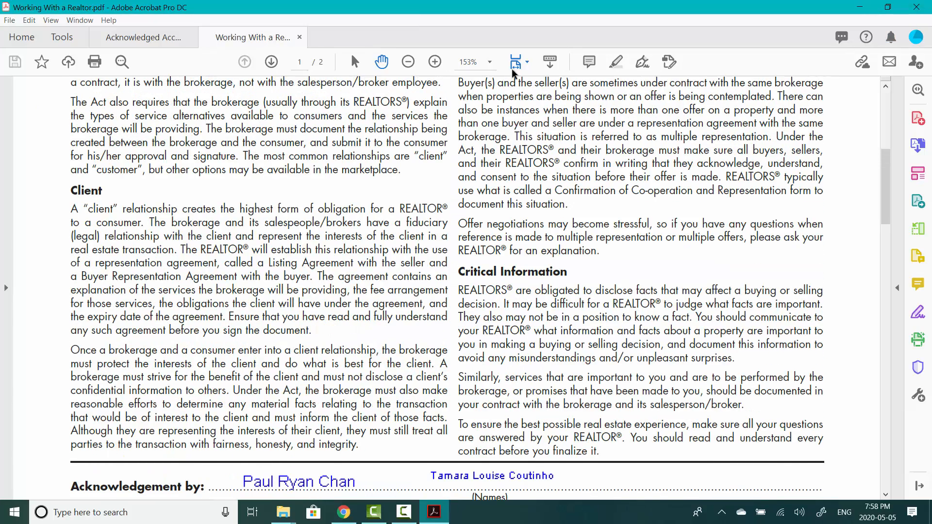
{"action": "left_click", "coordinate": [917, 6]}
{"action": "left_click", "coordinate": [400, 277]}
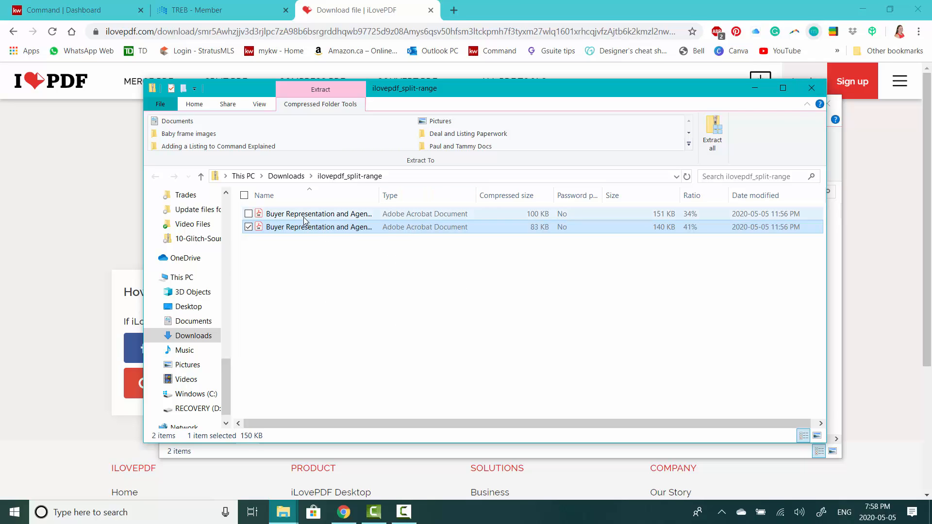
{"action": "left_click", "coordinate": [756, 89]}
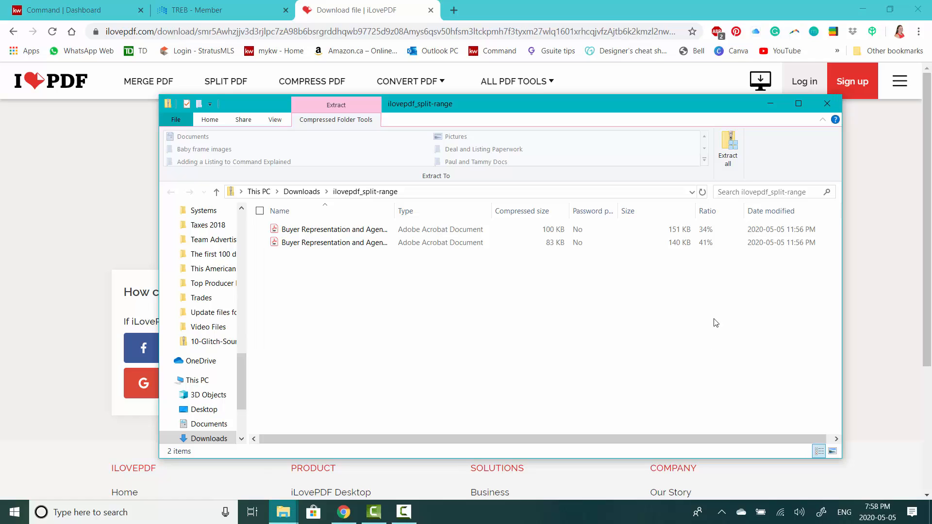
{"action": "left_click", "coordinate": [825, 104]}
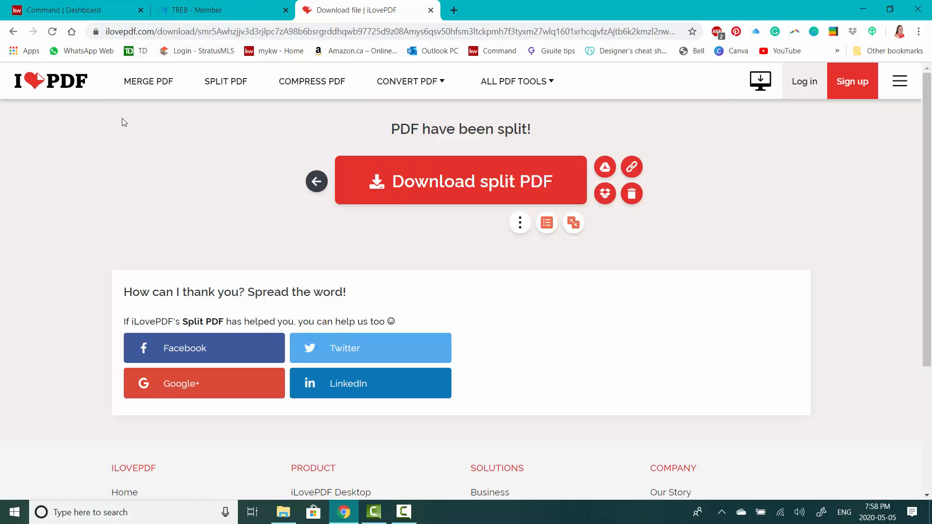
- Reset iLovePDF to the Split PDF start, close its tab, and switch to the TREB - Member tab
{"action": "left_click", "coordinate": [228, 83]}
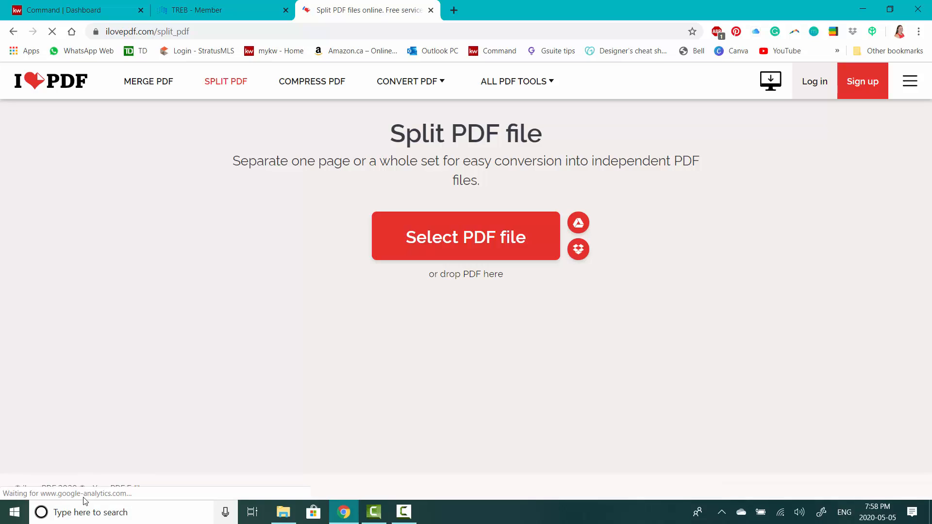
{"action": "left_click", "coordinate": [432, 10]}
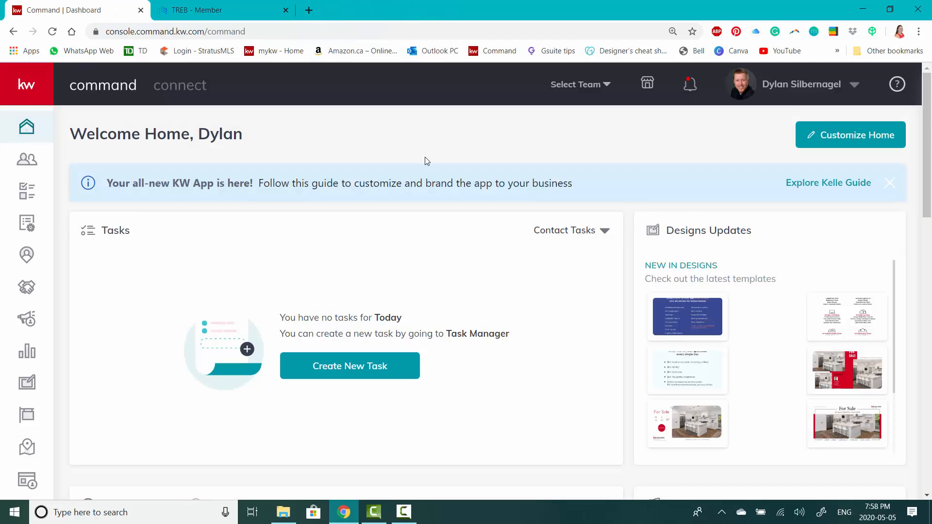
{"action": "left_click", "coordinate": [228, 11]}
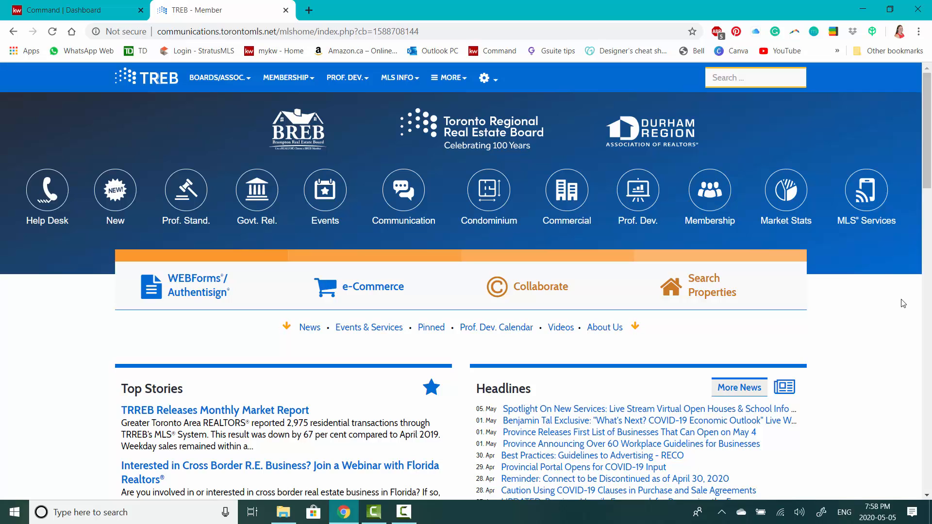
- Launch WEBForms/Authentisign from the TREB portal and dismiss the Getting Started popup
{"action": "left_click", "coordinate": [192, 286]}
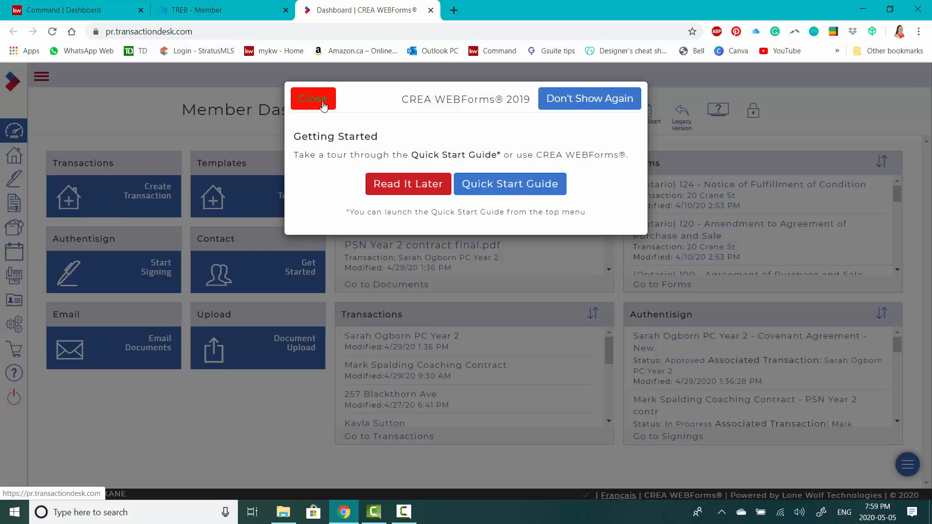
{"action": "left_click", "coordinate": [321, 103]}
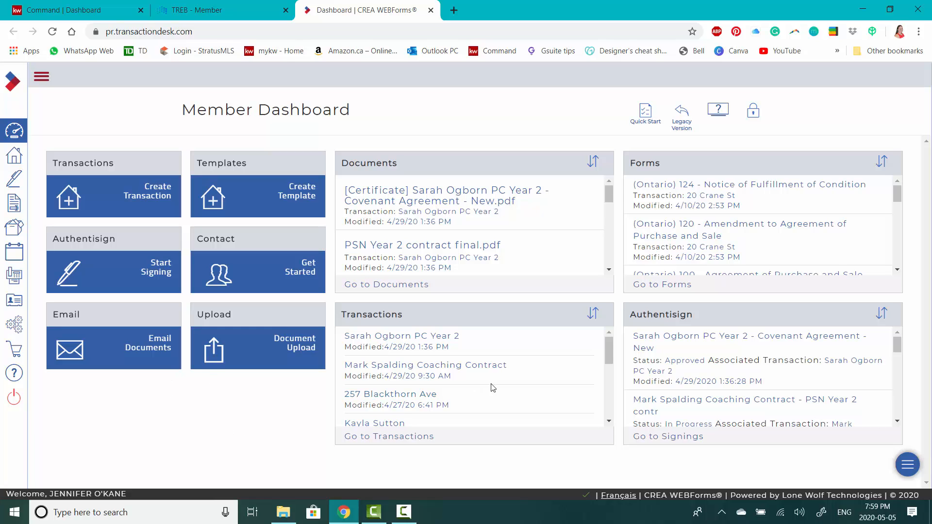
{"action": "scroll", "coordinate": [493, 387], "scroll_direction": "down", "scroll_amount": 2}
{"action": "left_click", "coordinate": [395, 335]}
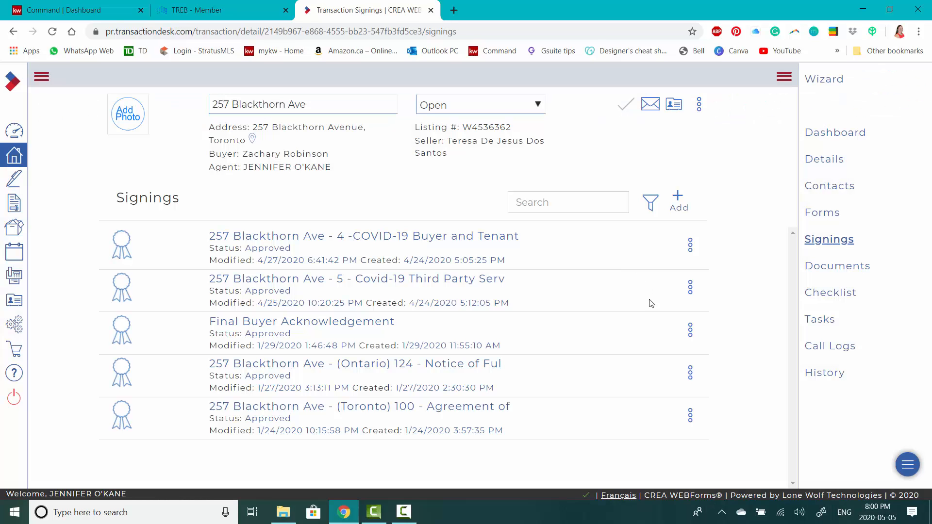
{"action": "left_click", "coordinate": [443, 239]}
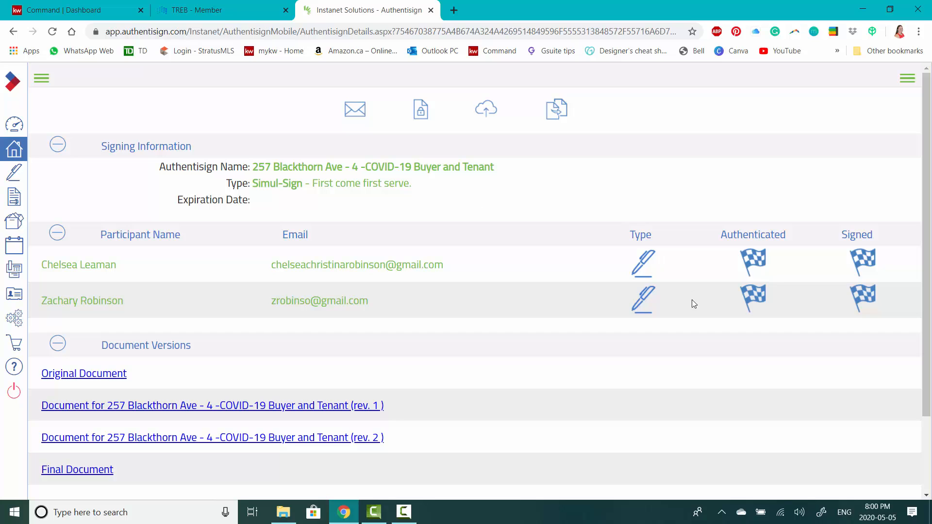
{"action": "scroll", "coordinate": [662, 344], "scroll_direction": "down", "scroll_amount": 1}
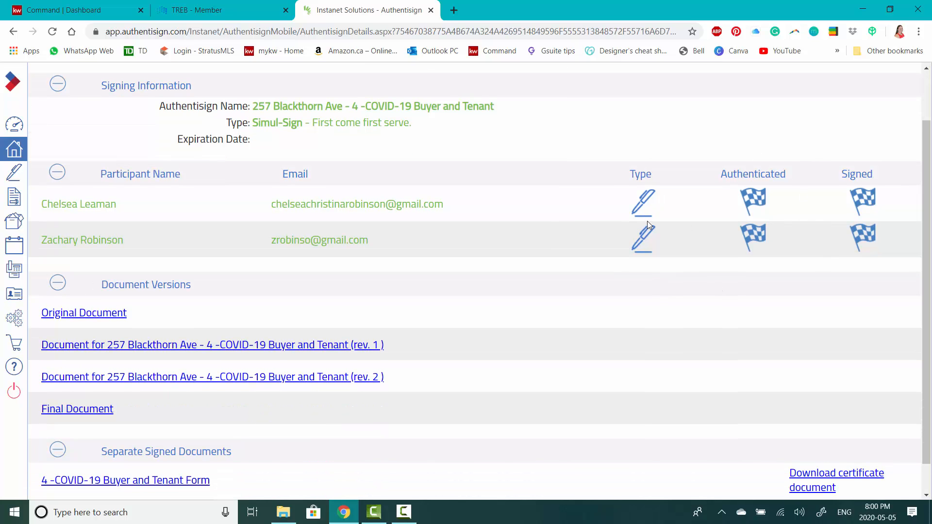
{"action": "scroll", "coordinate": [495, 294], "scroll_direction": "down", "scroll_amount": 1}
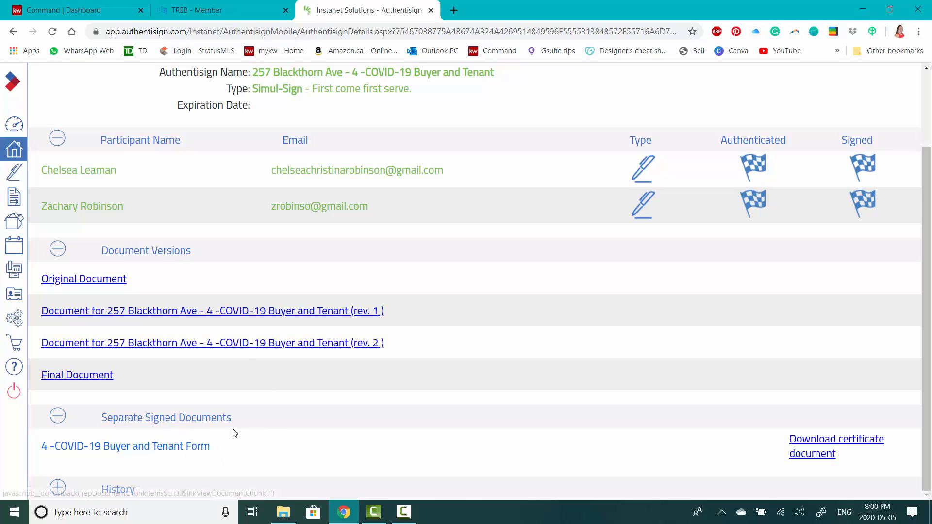
- Preview the signed Final Document, then open it as a PDF in a new tab
{"action": "left_click", "coordinate": [100, 379]}
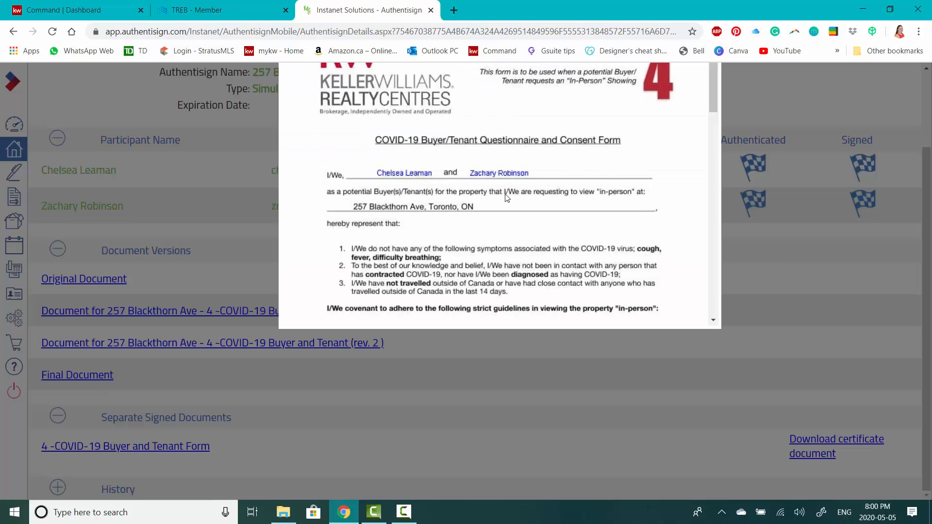
{"action": "scroll", "coordinate": [508, 198], "scroll_direction": "down", "scroll_amount": 20}
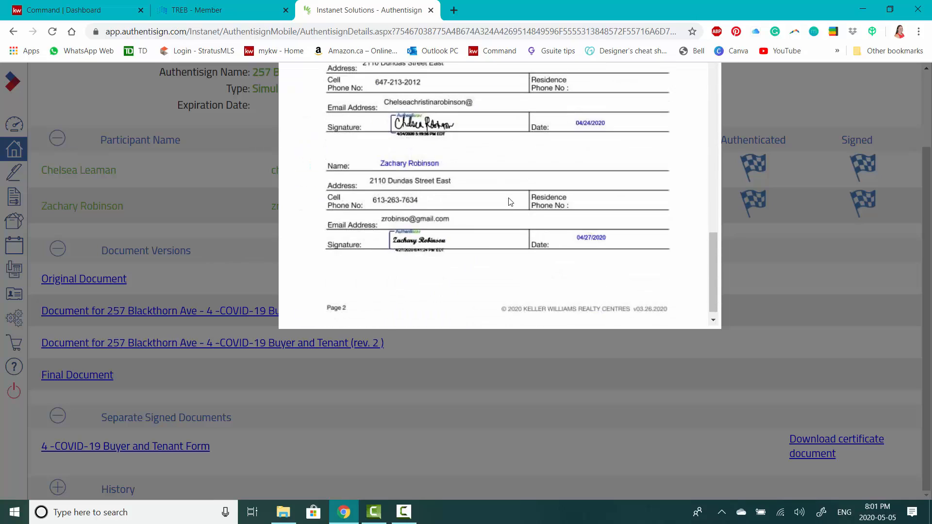
{"action": "scroll", "coordinate": [510, 202], "scroll_direction": "up", "scroll_amount": 20}
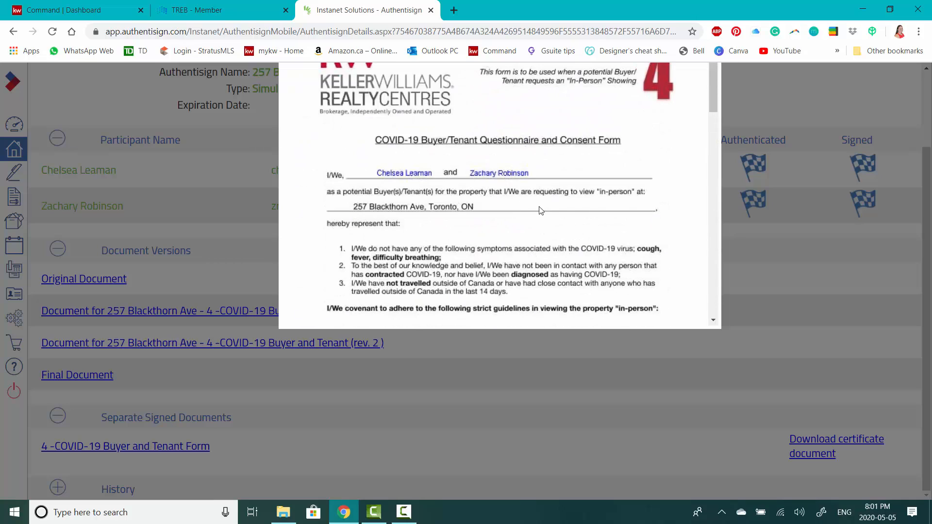
{"action": "scroll", "coordinate": [929, 268], "scroll_direction": "up", "scroll_amount": 2}
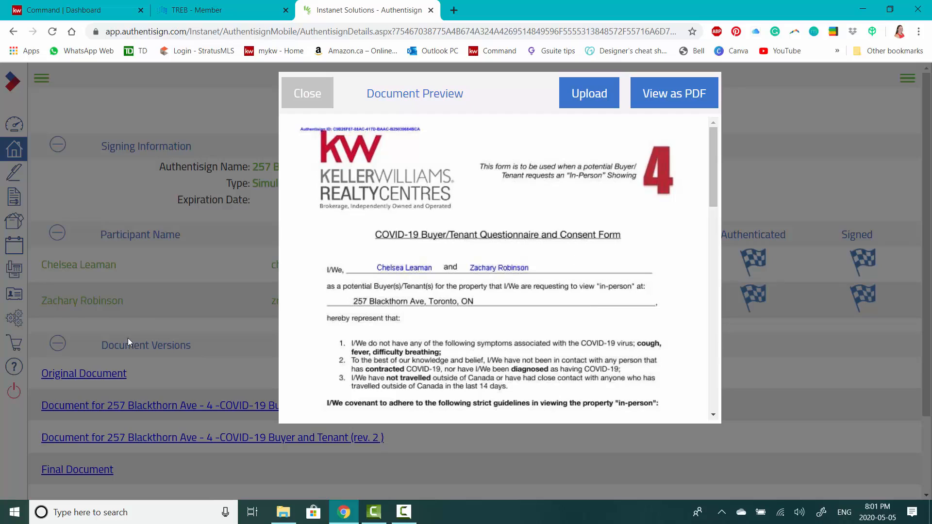
{"action": "scroll", "coordinate": [511, 290], "scroll_direction": "down", "scroll_amount": 20}
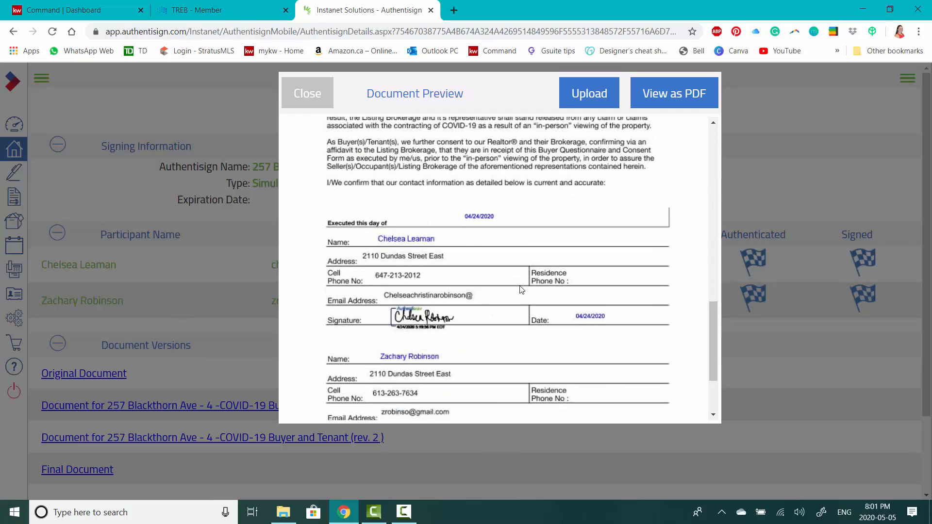
{"action": "scroll", "coordinate": [524, 291], "scroll_direction": "down", "scroll_amount": 1}
{"action": "scroll", "coordinate": [527, 293], "scroll_direction": "up", "scroll_amount": 15}
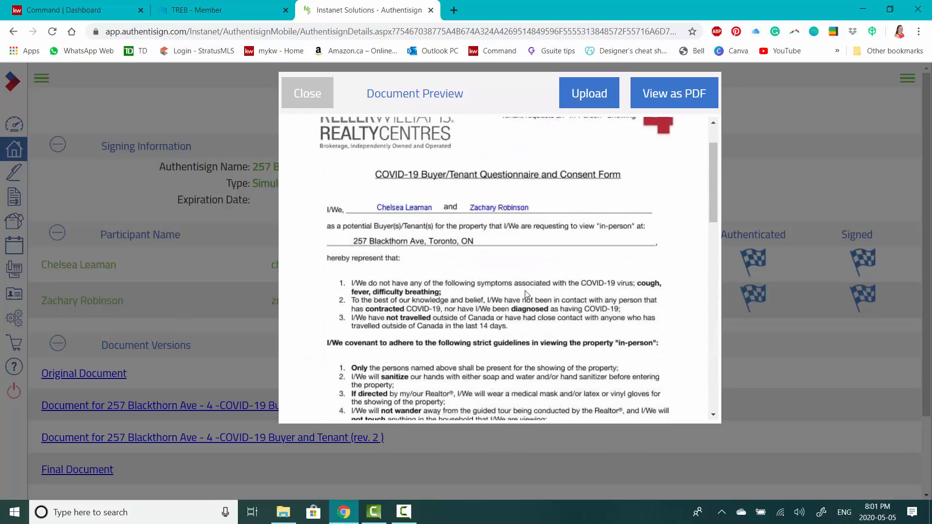
{"action": "left_click", "coordinate": [682, 104]}
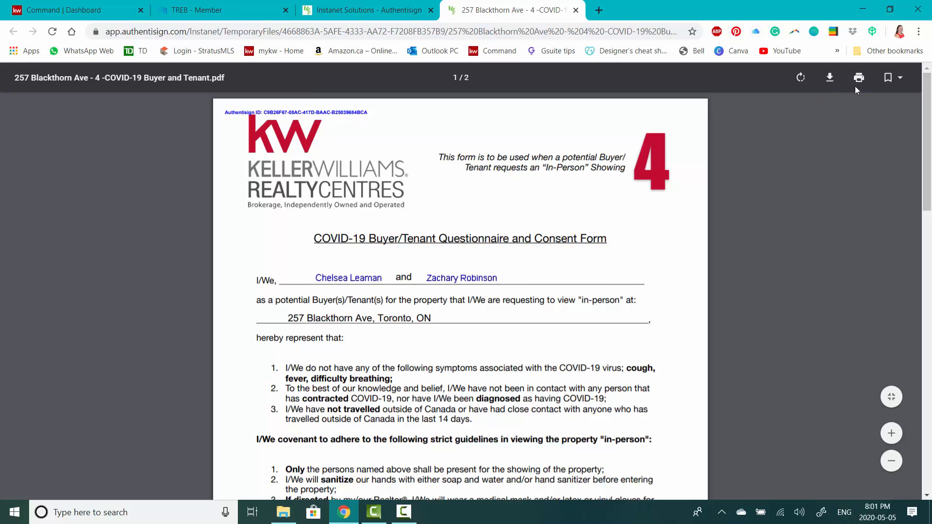
- Start downloading the signed COVID-19 PDF, cancel the save, and close the PDF tab
{"action": "left_click", "coordinate": [831, 78]}
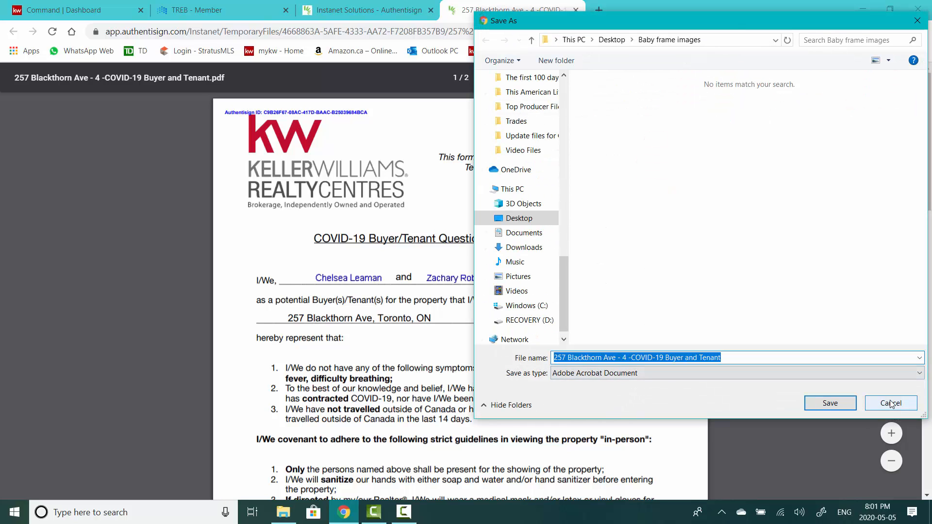
{"action": "left_click", "coordinate": [891, 403]}
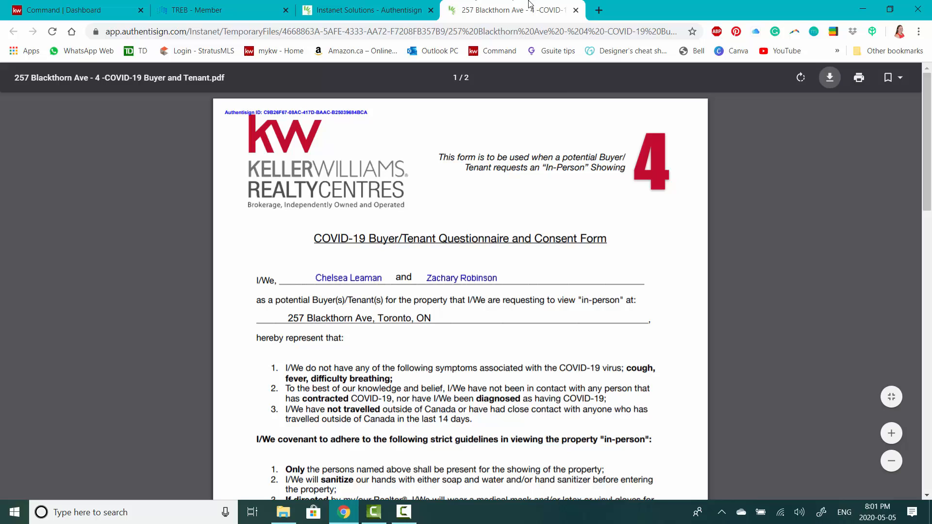
{"action": "left_click", "coordinate": [576, 10]}
- Open and dismiss the cloud upload dialog, then close the document preview
{"action": "left_click", "coordinate": [598, 102]}
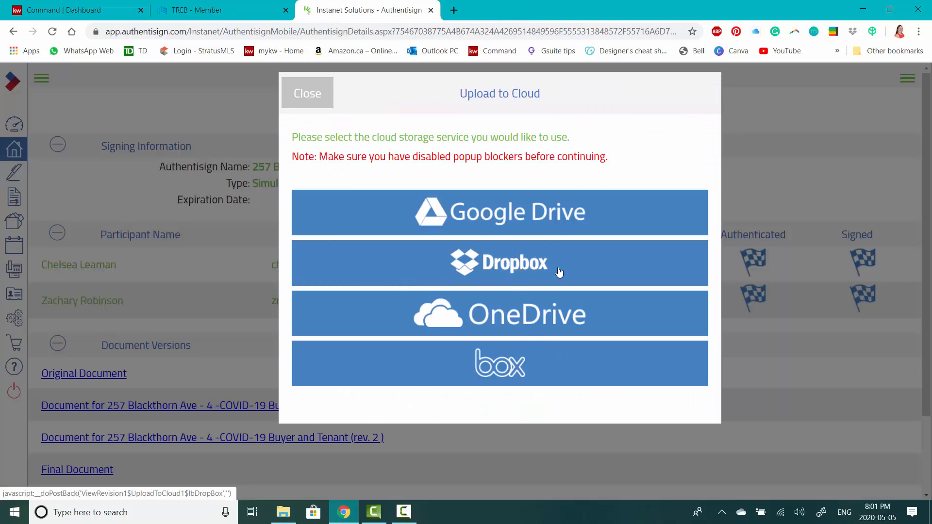
{"action": "left_click", "coordinate": [332, 103]}
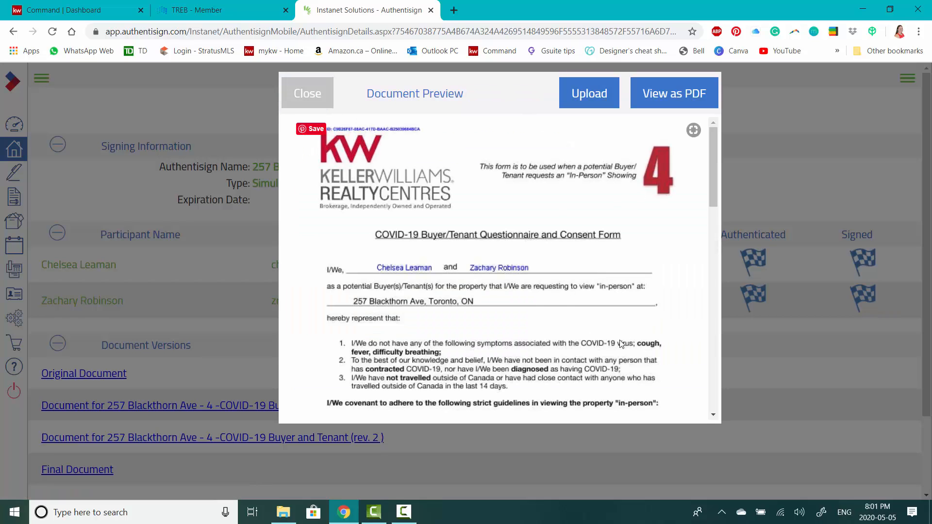
{"action": "scroll", "coordinate": [619, 340], "scroll_direction": "down", "scroll_amount": 2}
{"action": "scroll", "coordinate": [626, 333], "scroll_direction": "up", "scroll_amount": 2}
{"action": "left_click", "coordinate": [308, 92]}
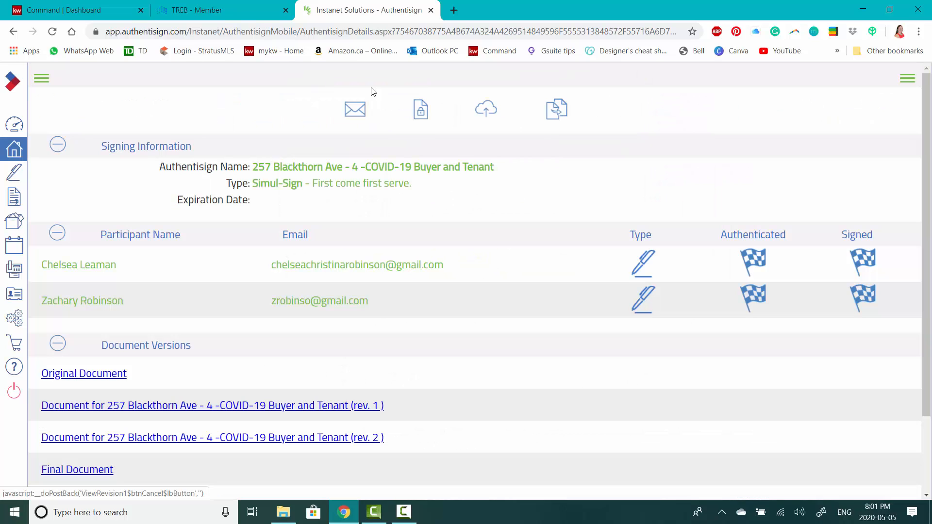
{"action": "scroll", "coordinate": [407, 429], "scroll_direction": "down", "scroll_amount": 2}
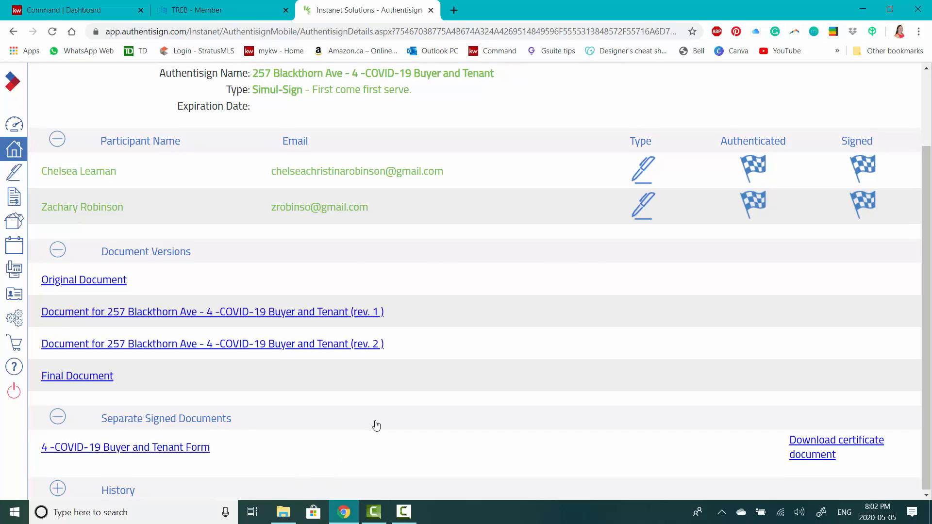
{"action": "scroll", "coordinate": [510, 410], "scroll_direction": "up", "scroll_amount": 2}
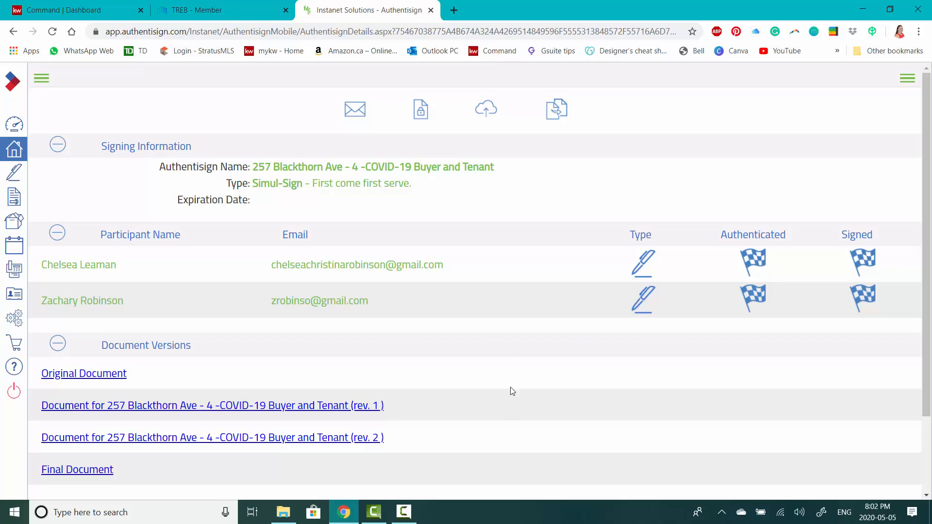
{"action": "left_click", "coordinate": [432, 11]}
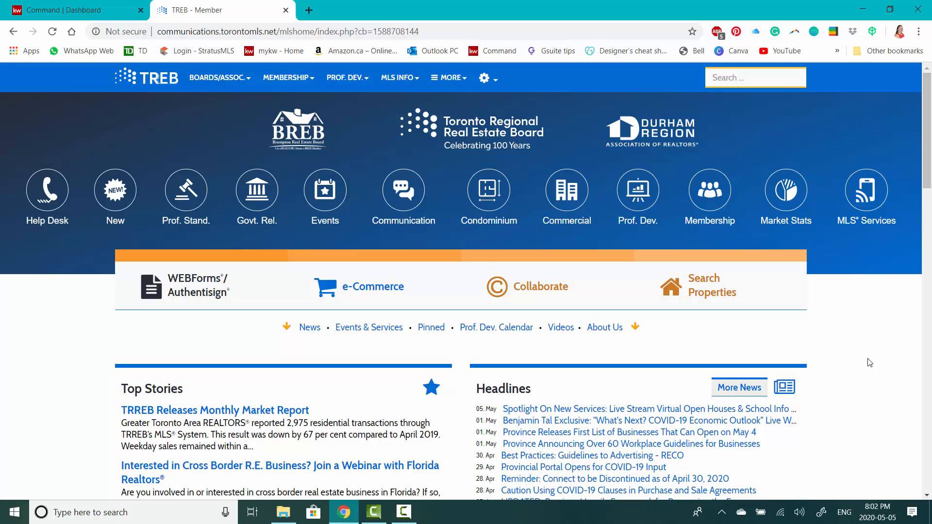
{"action": "left_click", "coordinate": [405, 514]}
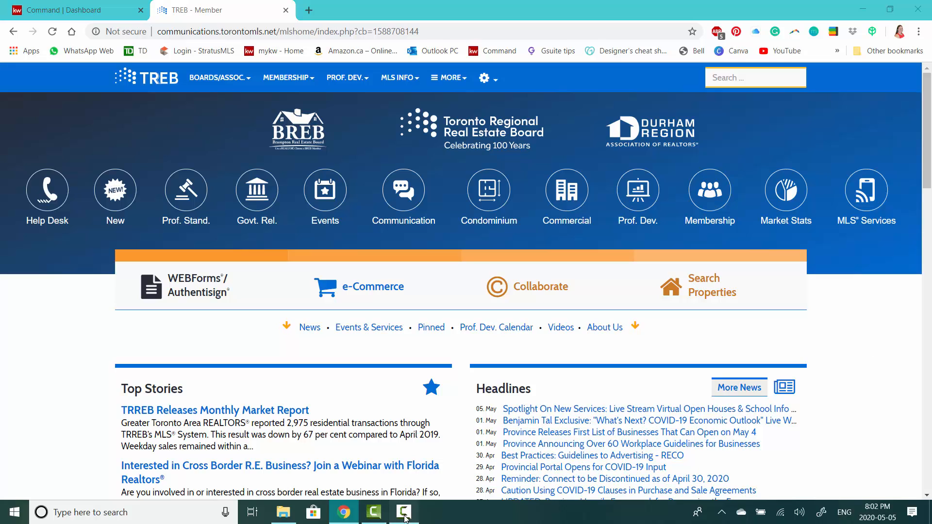